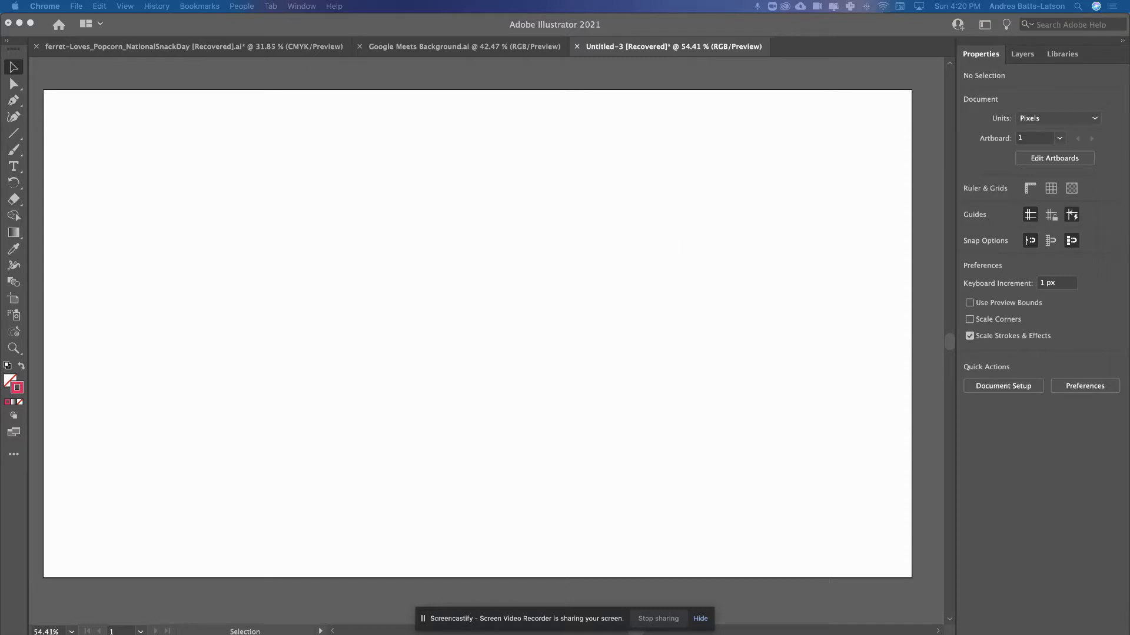
Try the Line Segment tool with a test line on the artboard, then undo it
click(14, 134)
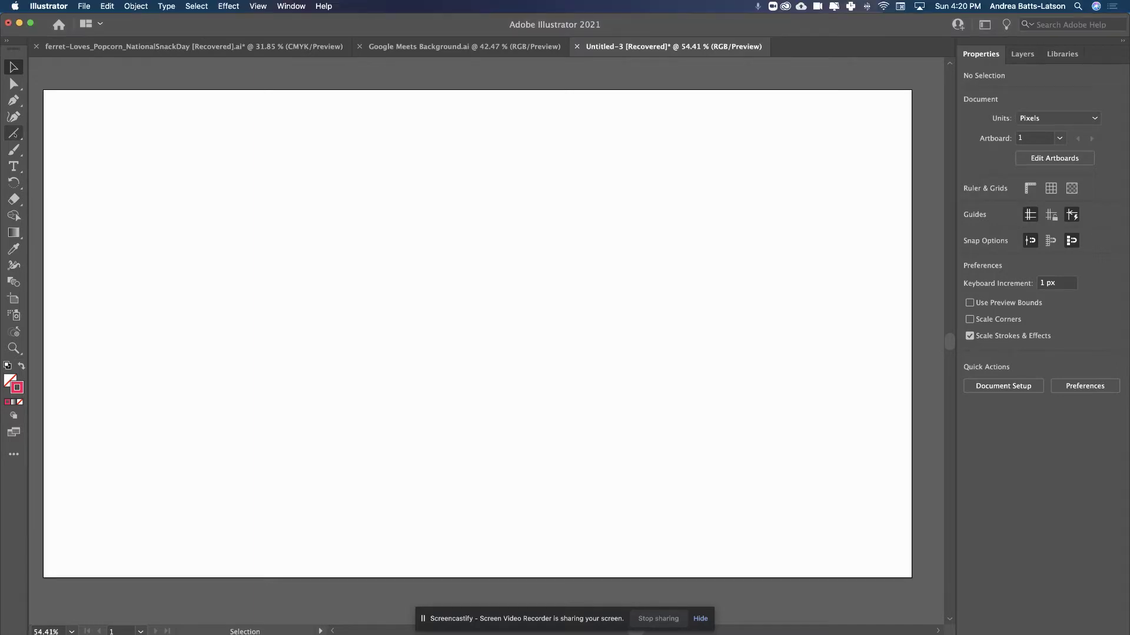
click(15, 133)
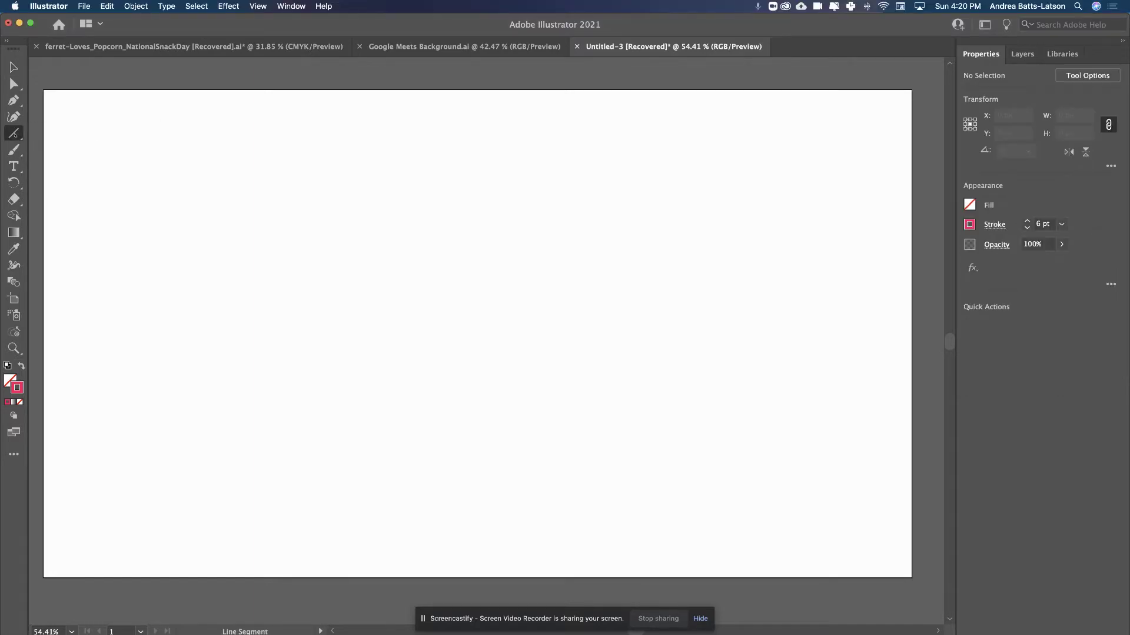
click(14, 134)
click(76, 206)
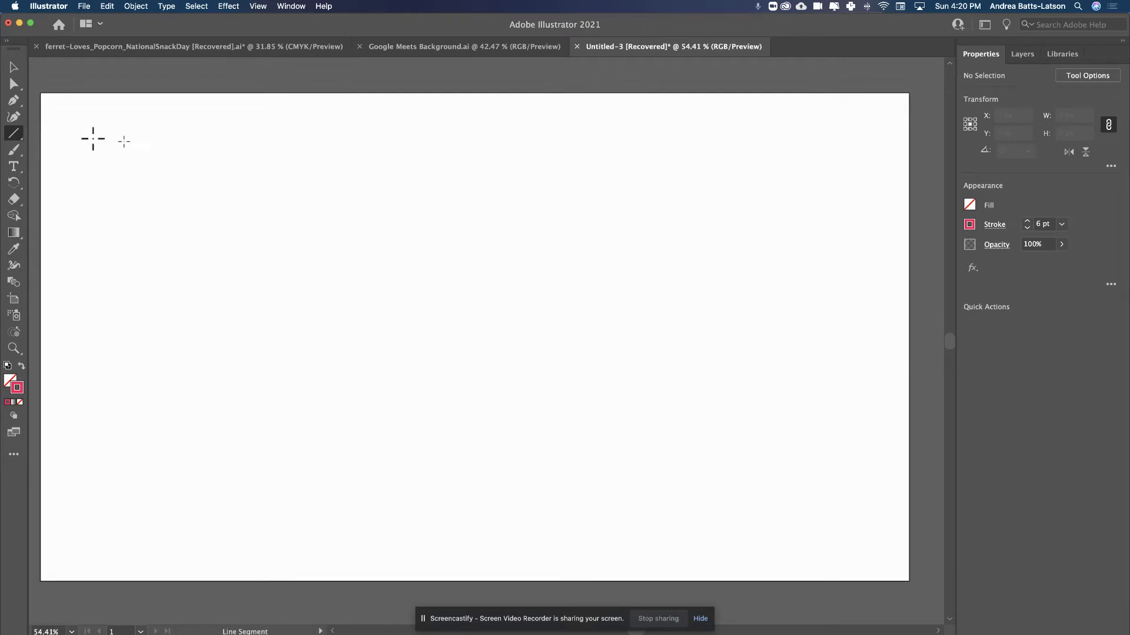
drag(353, 202, 449, 274)
key(super+z)
Draw a 341 × 341 px square outline with the Rectangle tool
click(17, 136)
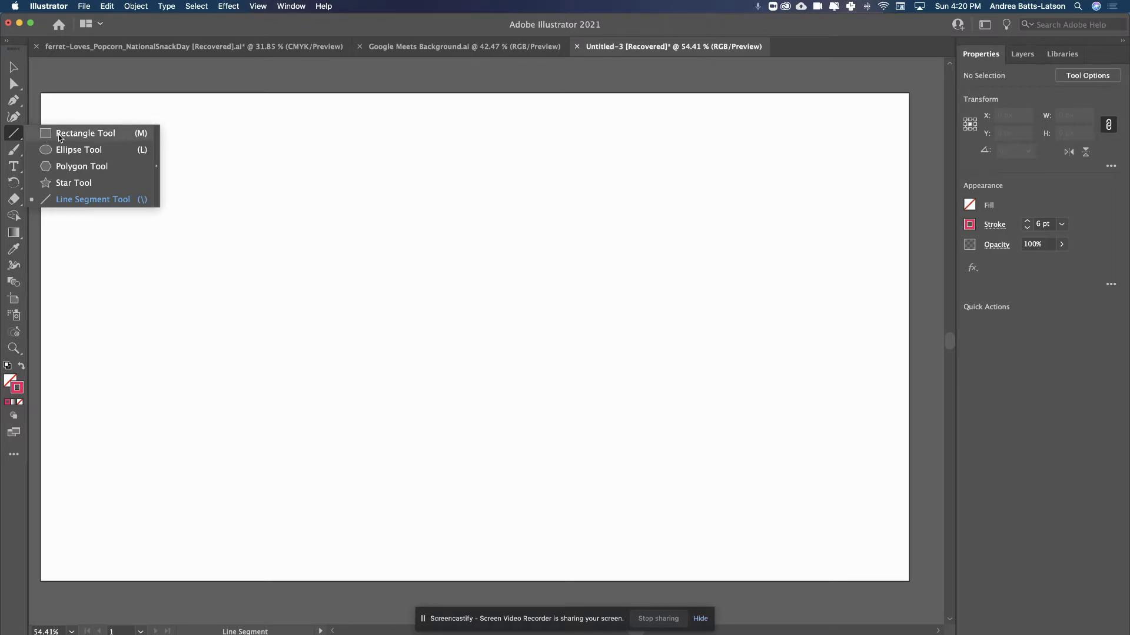
click(59, 135)
drag(296, 207, 452, 355)
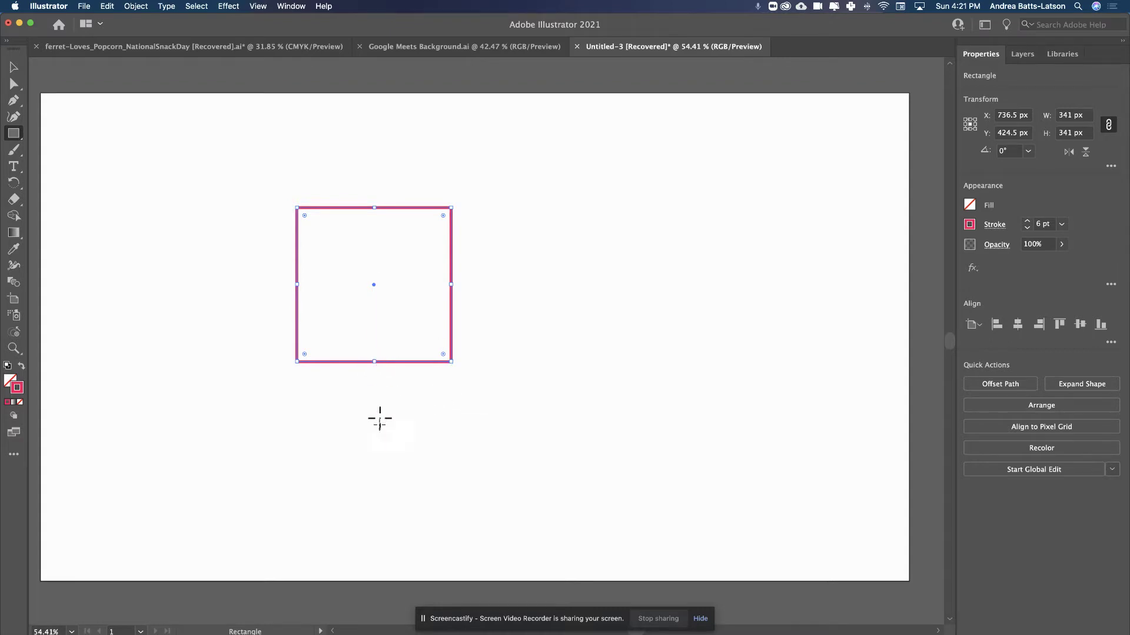
click(14, 86)
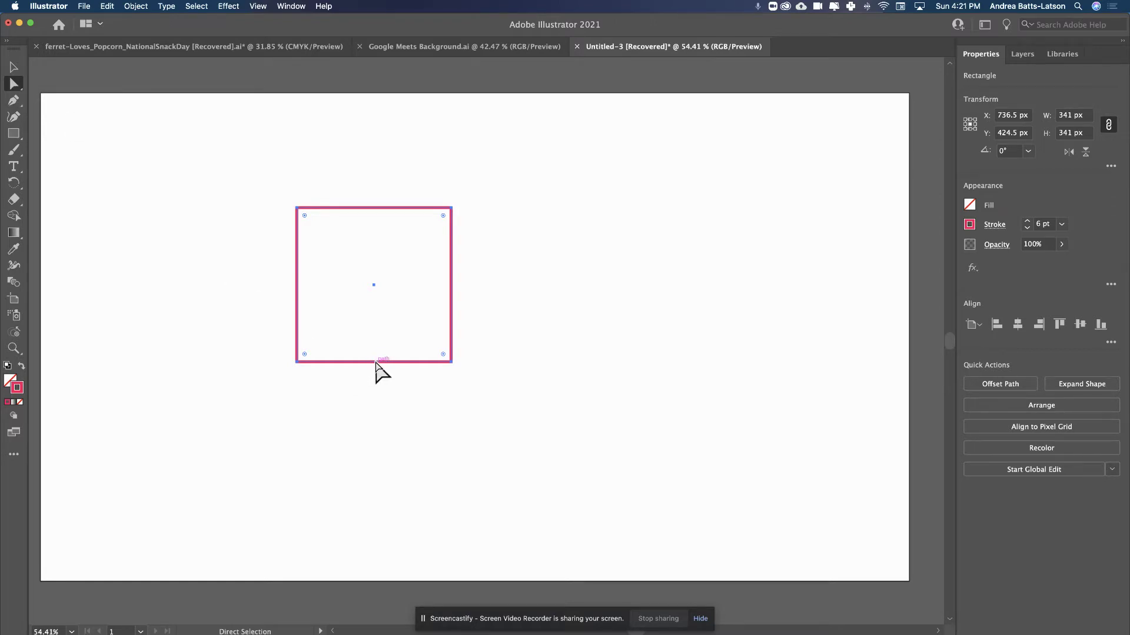
Add an anchor at the bottom edge's midpoint and pull it down into a pointed tip
key(plus)
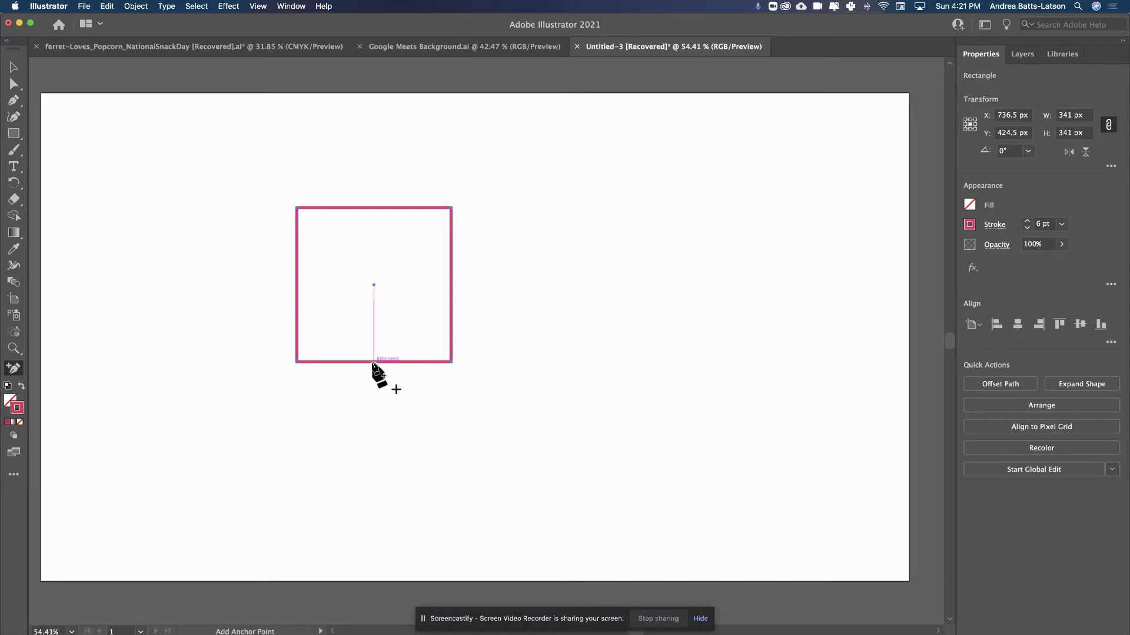
click(373, 362)
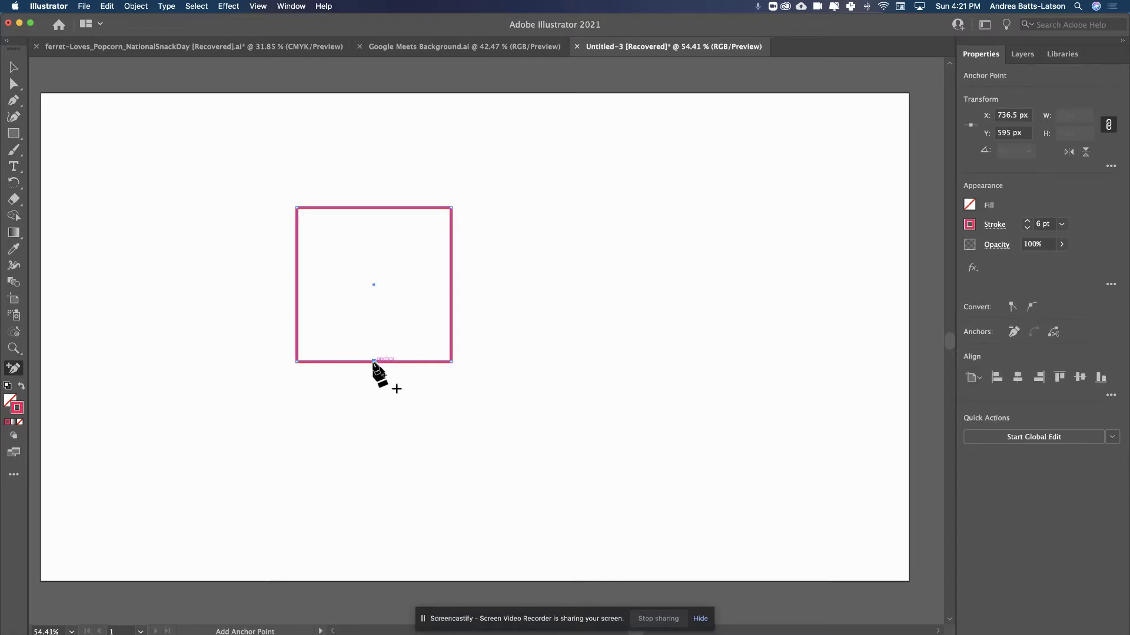
key(a)
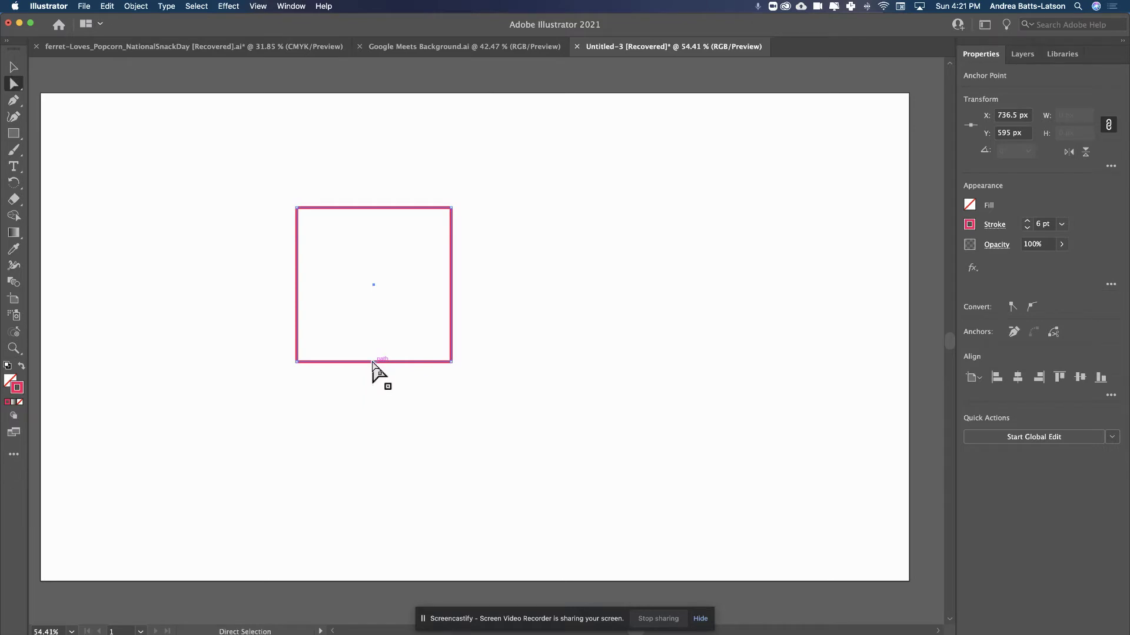
drag(372, 361, 373, 418)
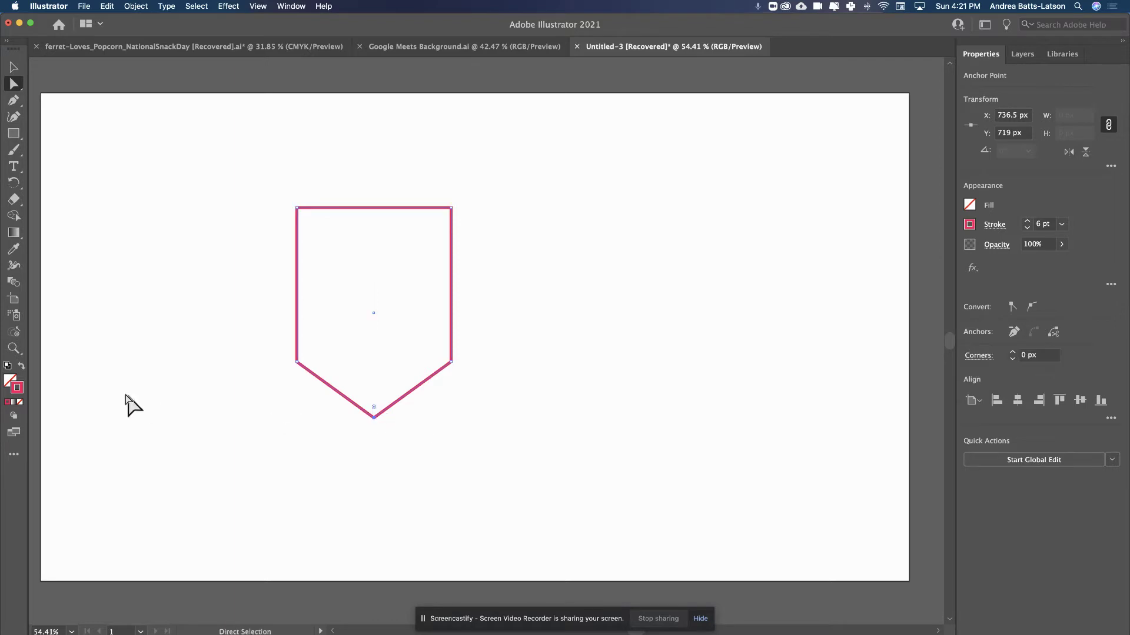
Resize the pocket shape to about 373 × 384 px
click(13, 67)
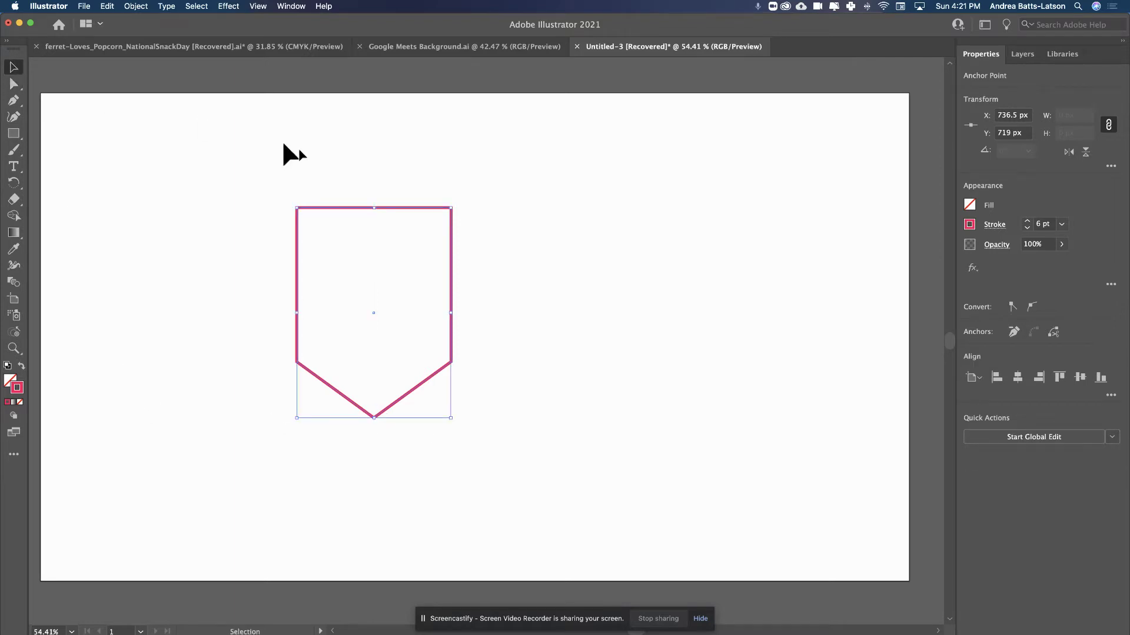
drag(375, 207, 380, 259)
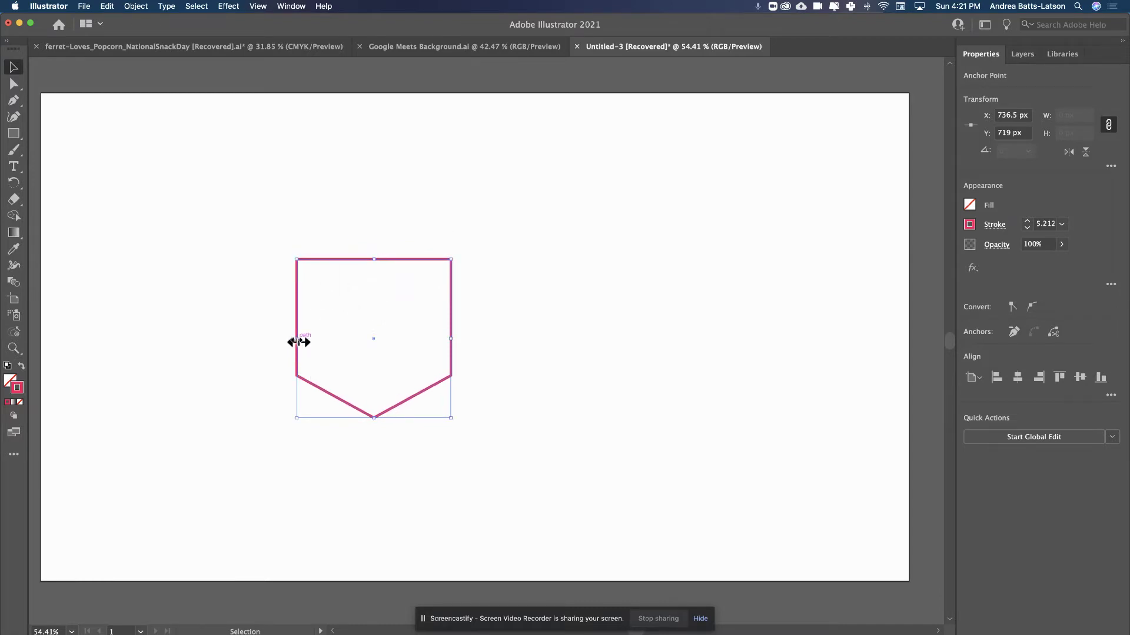
drag(297, 341, 286, 337)
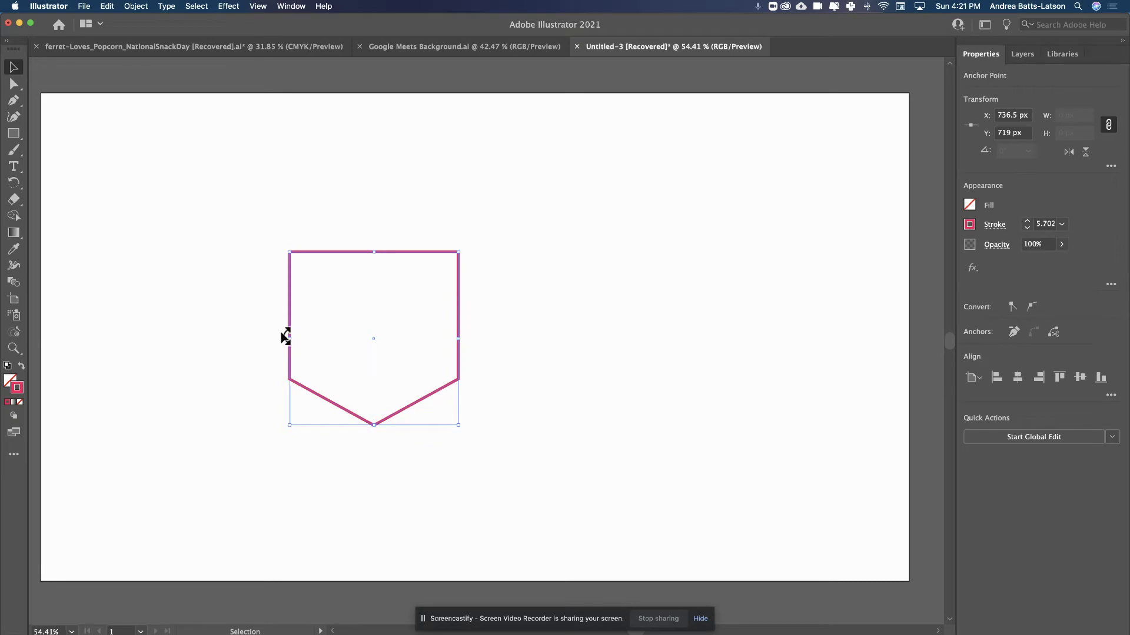
click(225, 295)
click(333, 252)
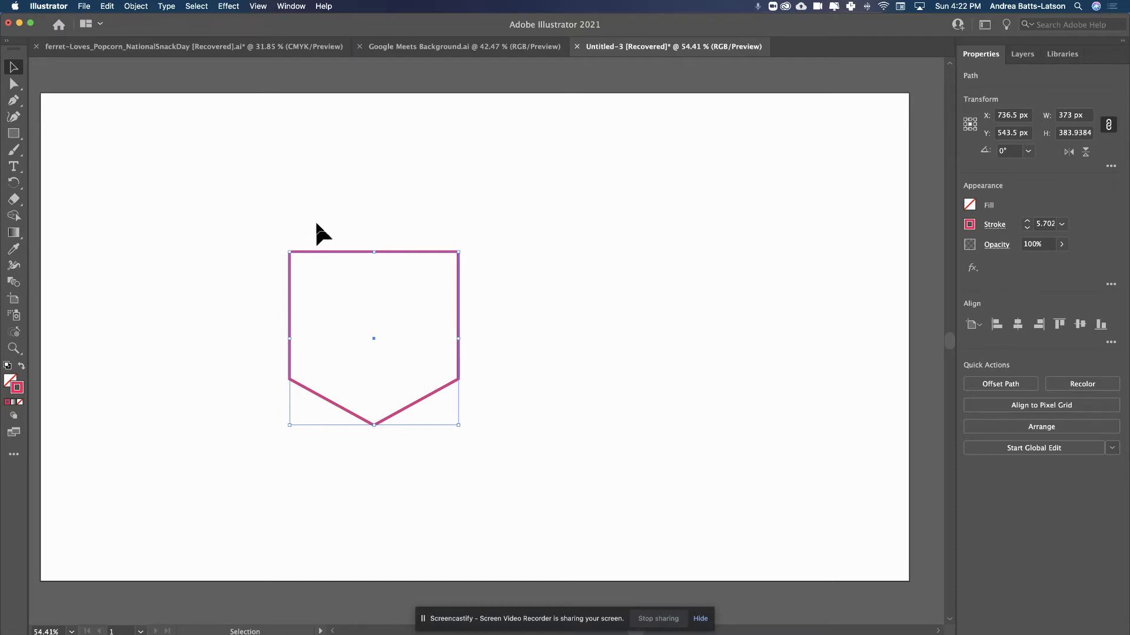
Create a centred smaller copy of the pocket, about 325 × 335 px, inside the original
key(a)
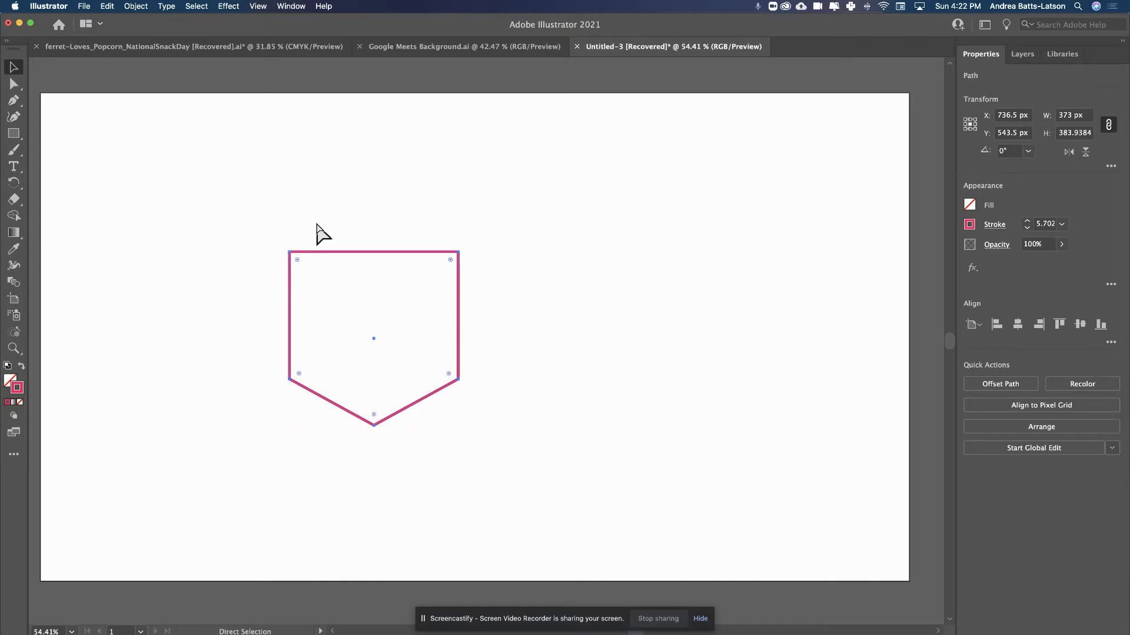
key(v)
drag(462, 426, 451, 415)
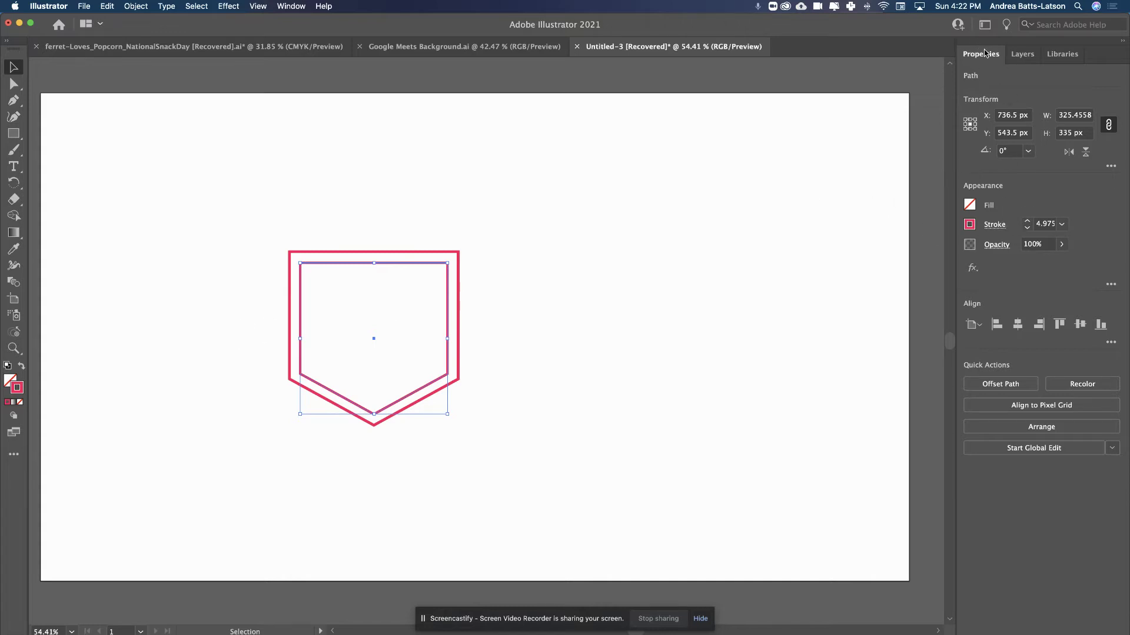
Give the inner outline a 2 pt round-cap stroke with 12 pt dashes
click(994, 224)
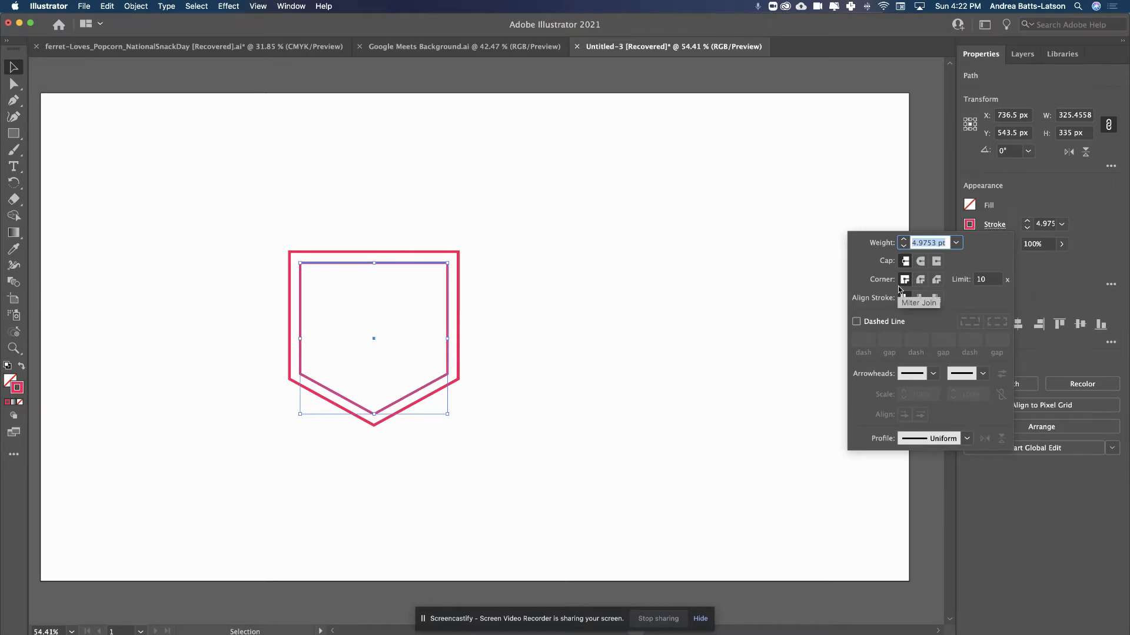
click(905, 247)
click(904, 247)
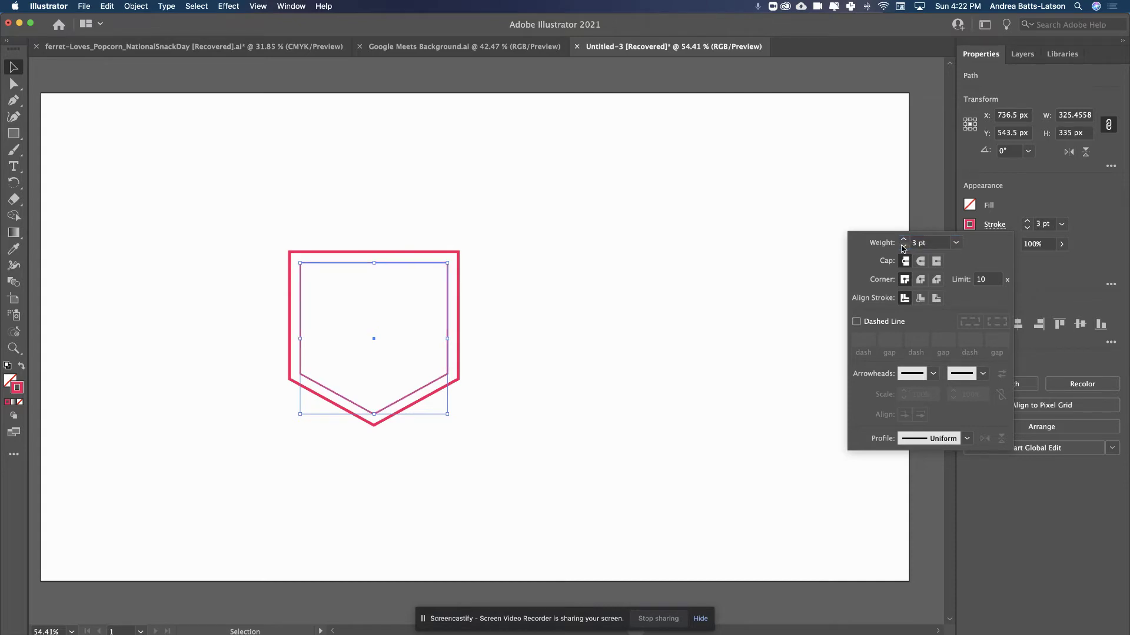
click(903, 247)
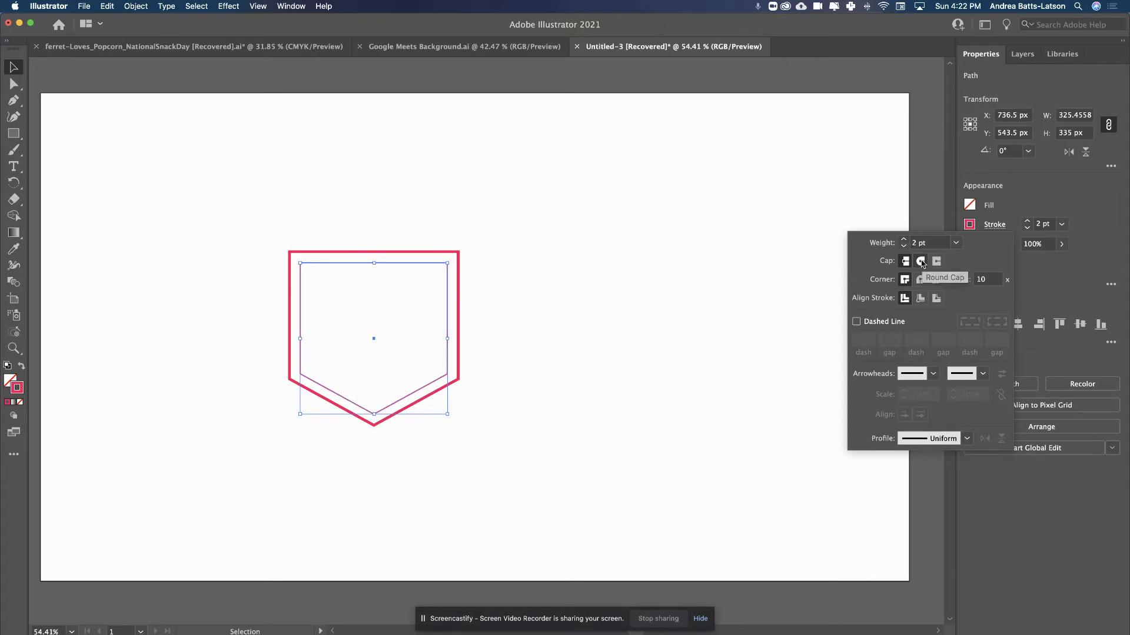
click(920, 261)
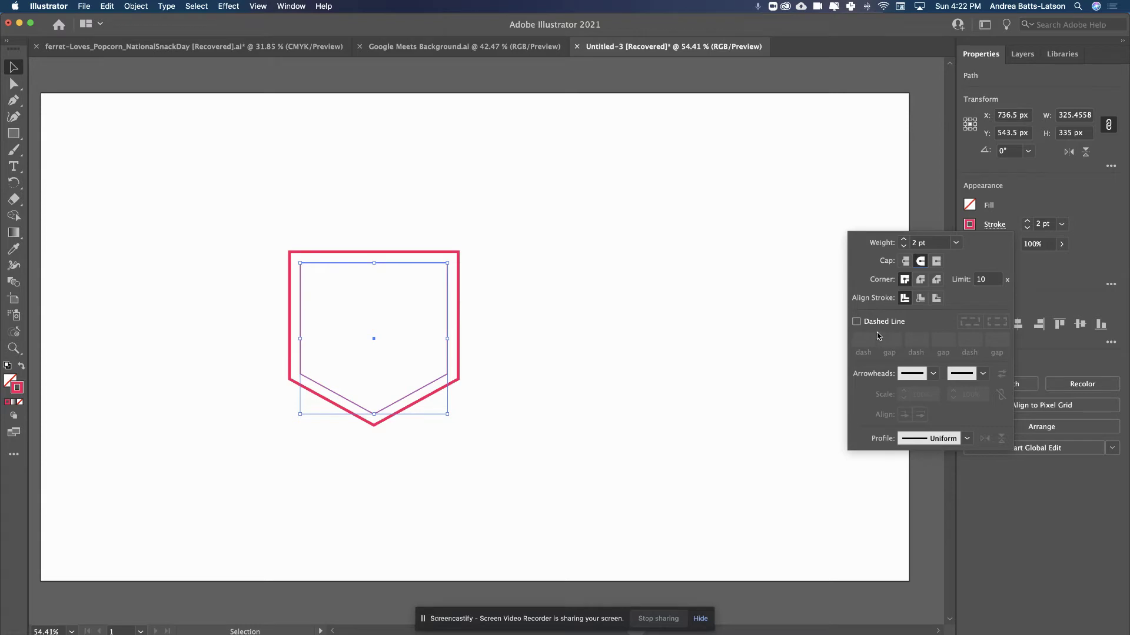
click(856, 323)
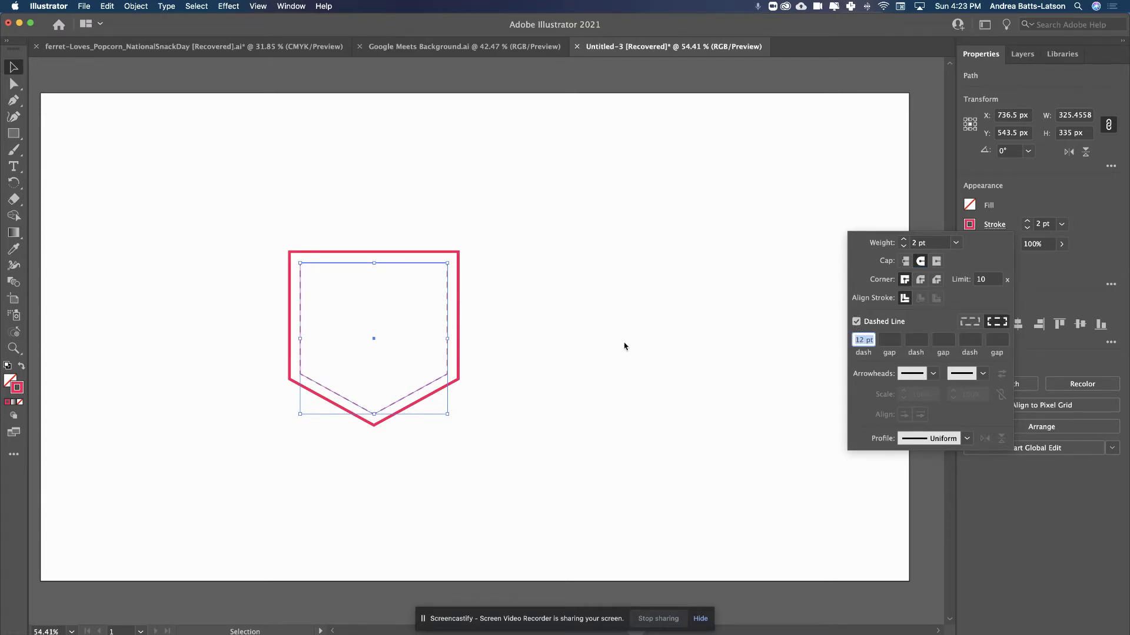
click(574, 347)
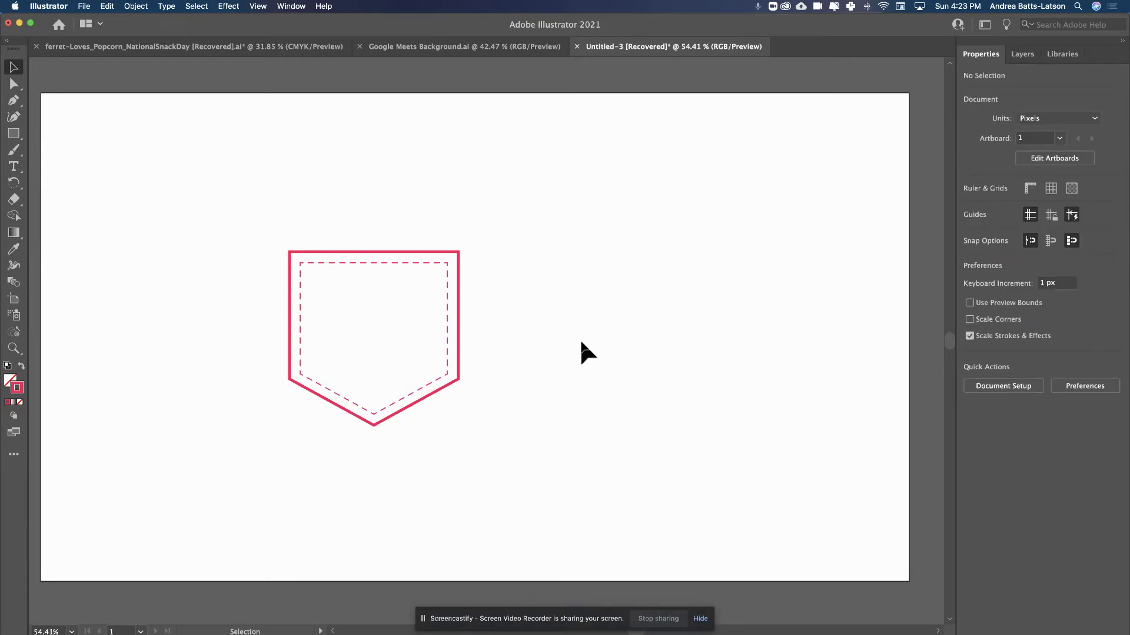
click(416, 391)
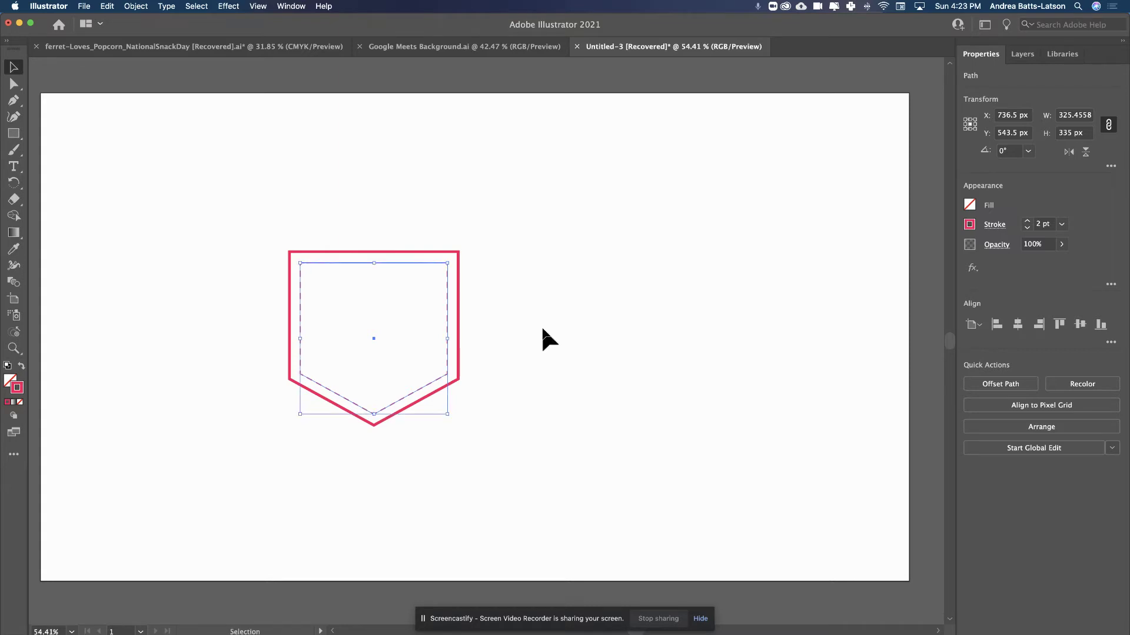
Scale an even smaller copy of the outline inside the dashed stitching
key(a)
key(v)
key(a)
key(v)
drag(446, 414, 451, 412)
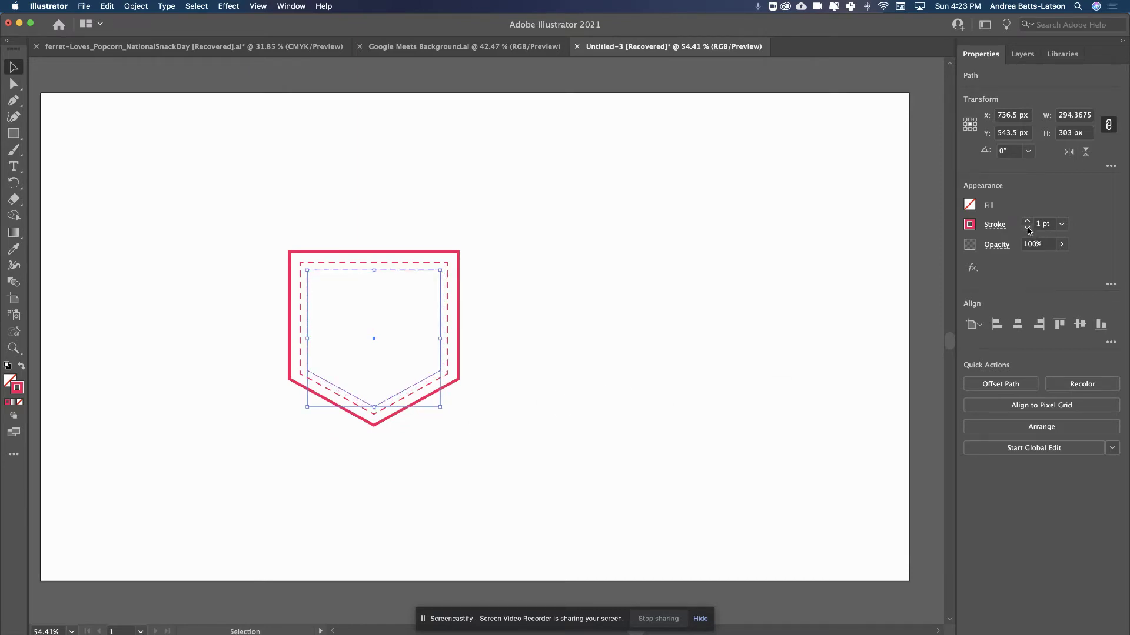
click(667, 333)
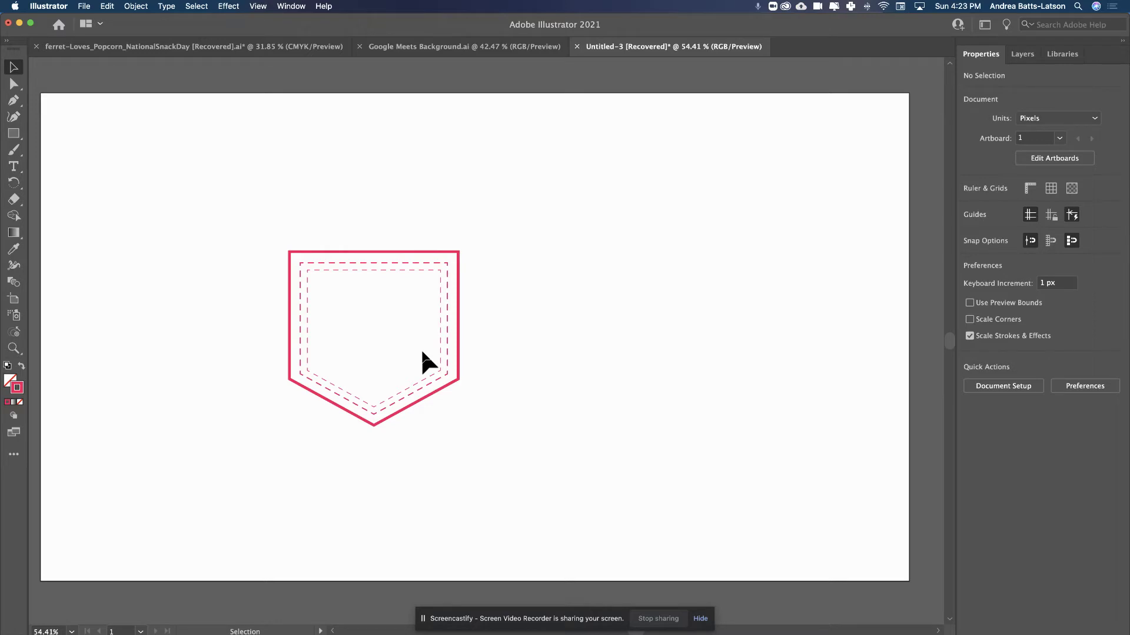
Enlarge the middle dashed path to about 347 px wide and shrink the innermost to about 295 px
click(420, 383)
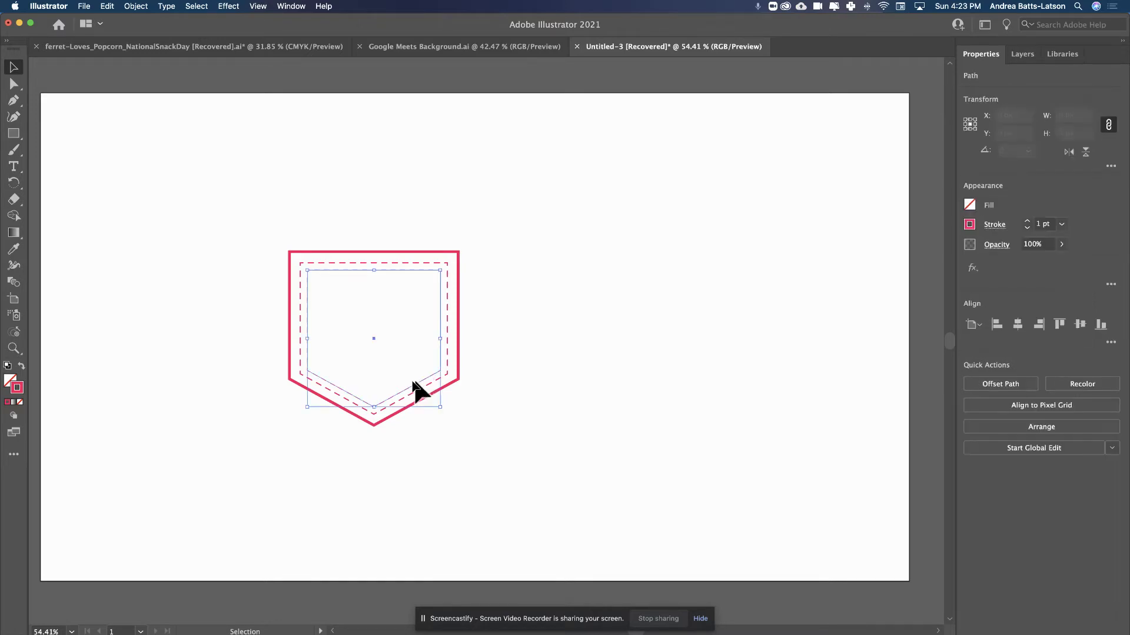
click(373, 413)
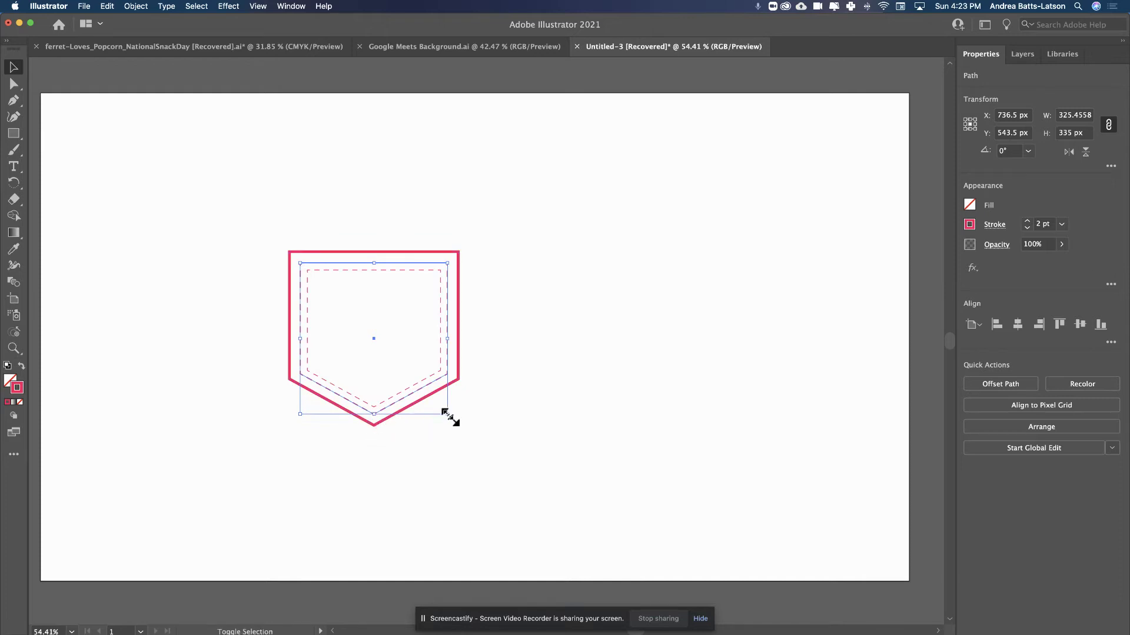
drag(448, 414, 447, 414)
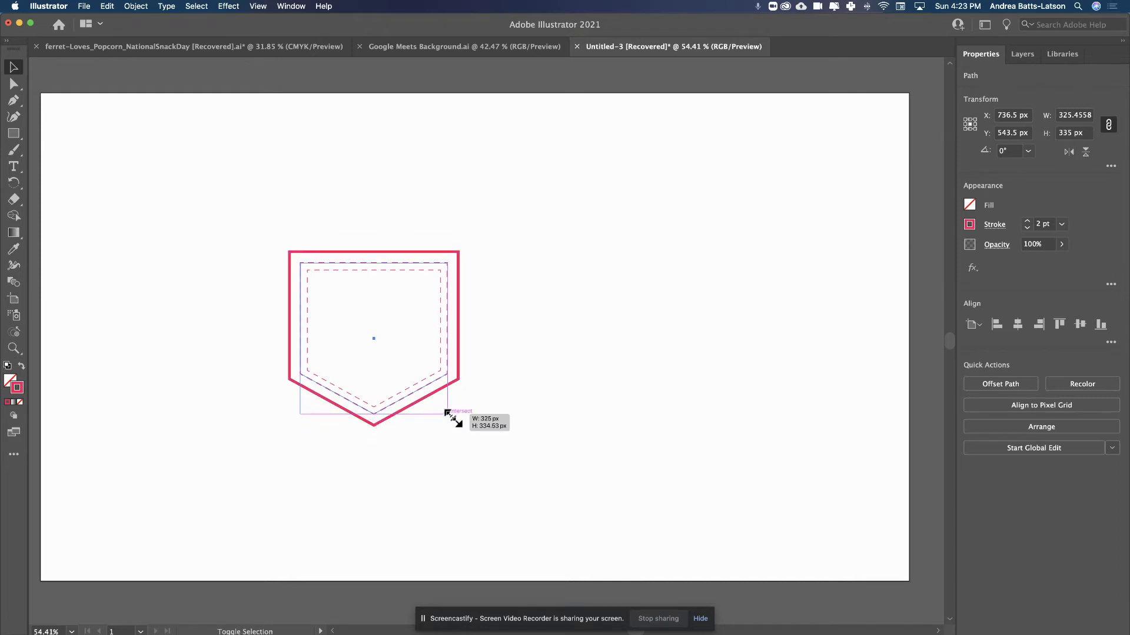
drag(446, 412, 451, 417)
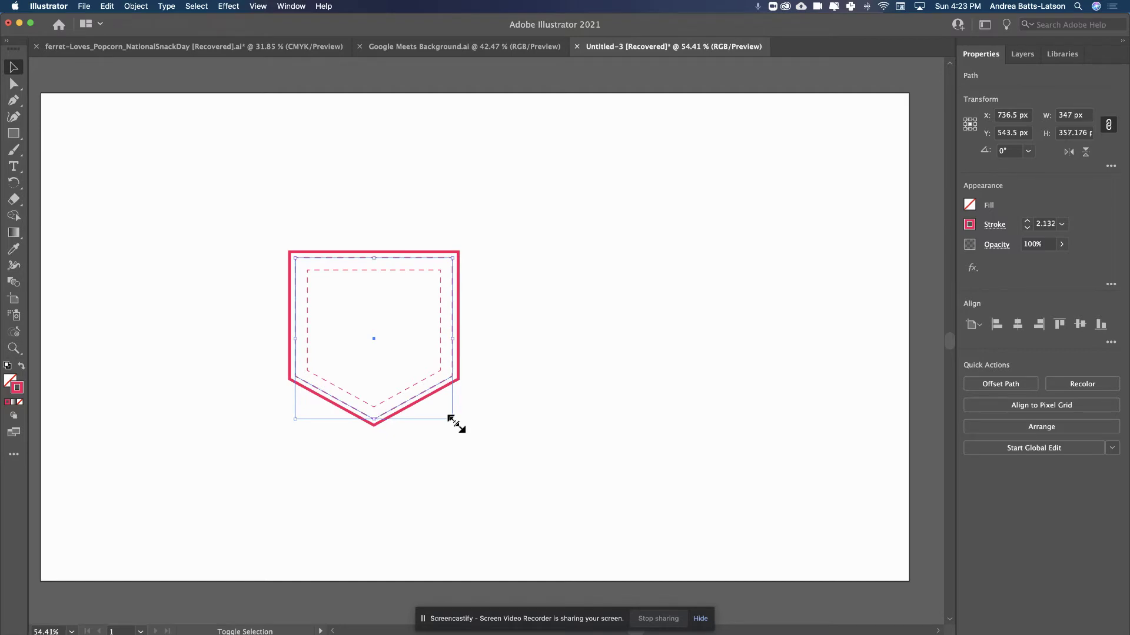
click(249, 397)
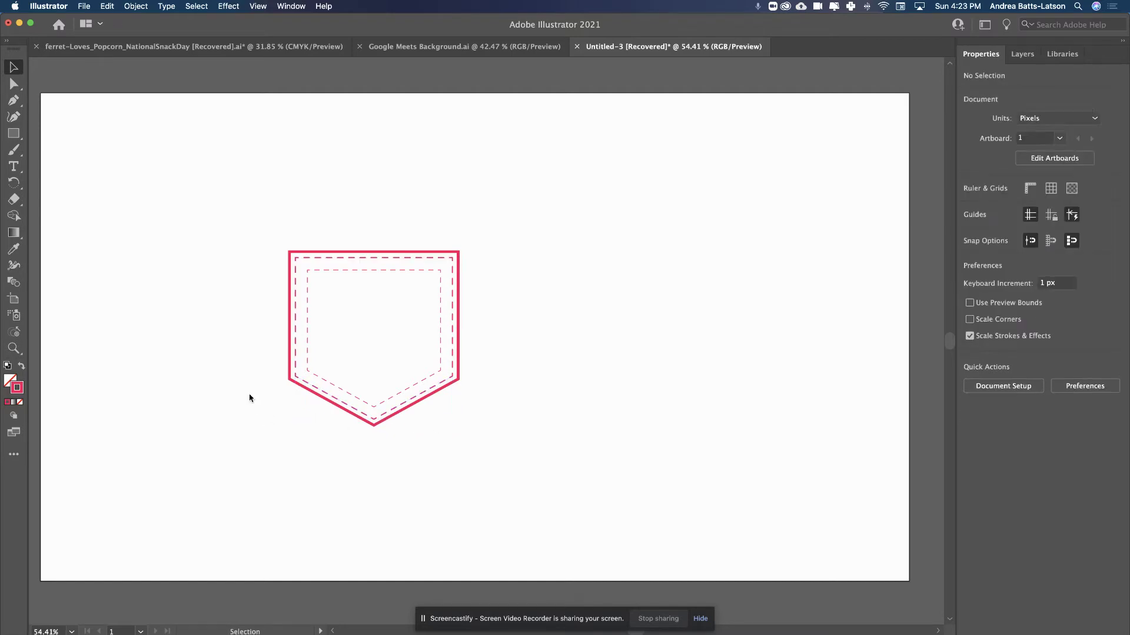
click(346, 390)
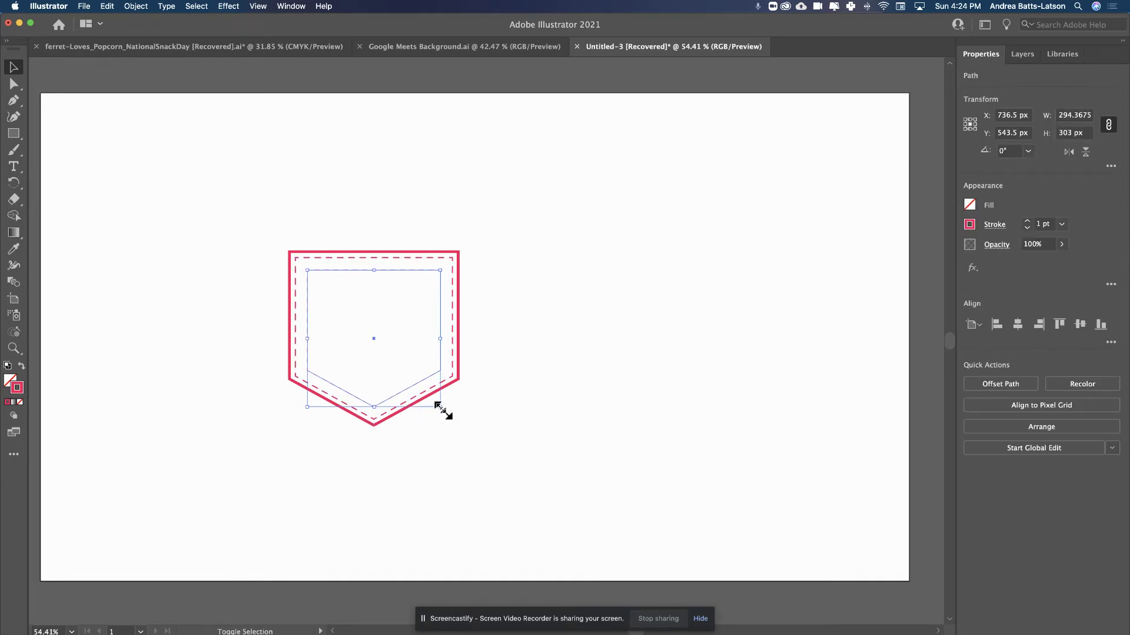
mouse_move(443, 410)
mouse_down()
mouse_move(447, 422)
mouse_move(446, 411)
mouse_up()
click(217, 387)
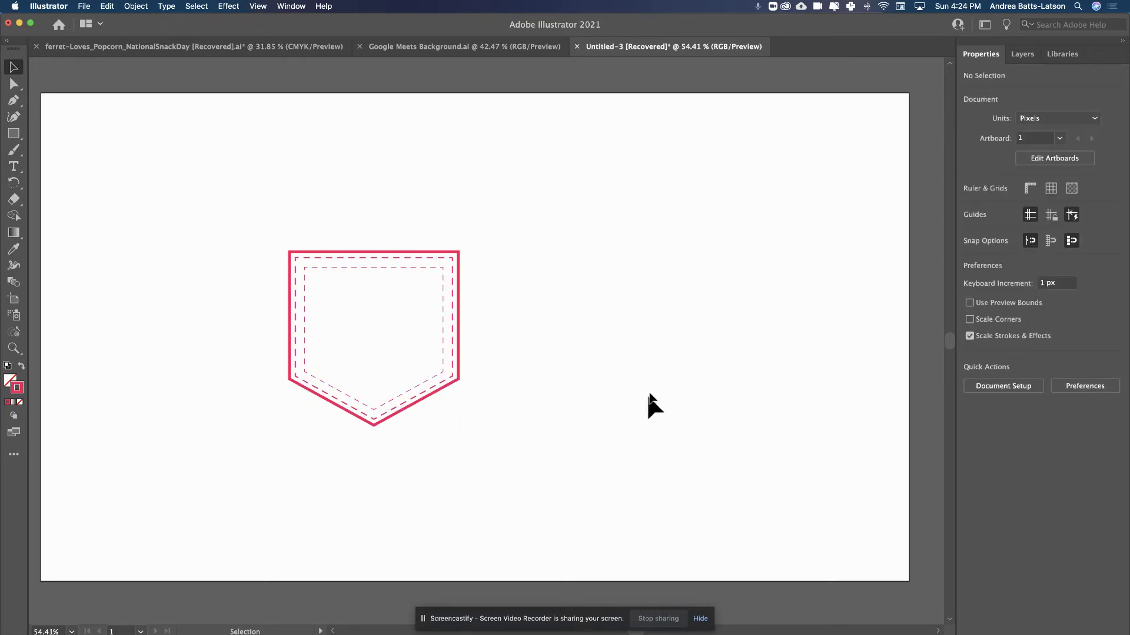
Fill the outer pocket with the blue swirl pattern, then switch to the green, blue and tan blob pattern
click(456, 382)
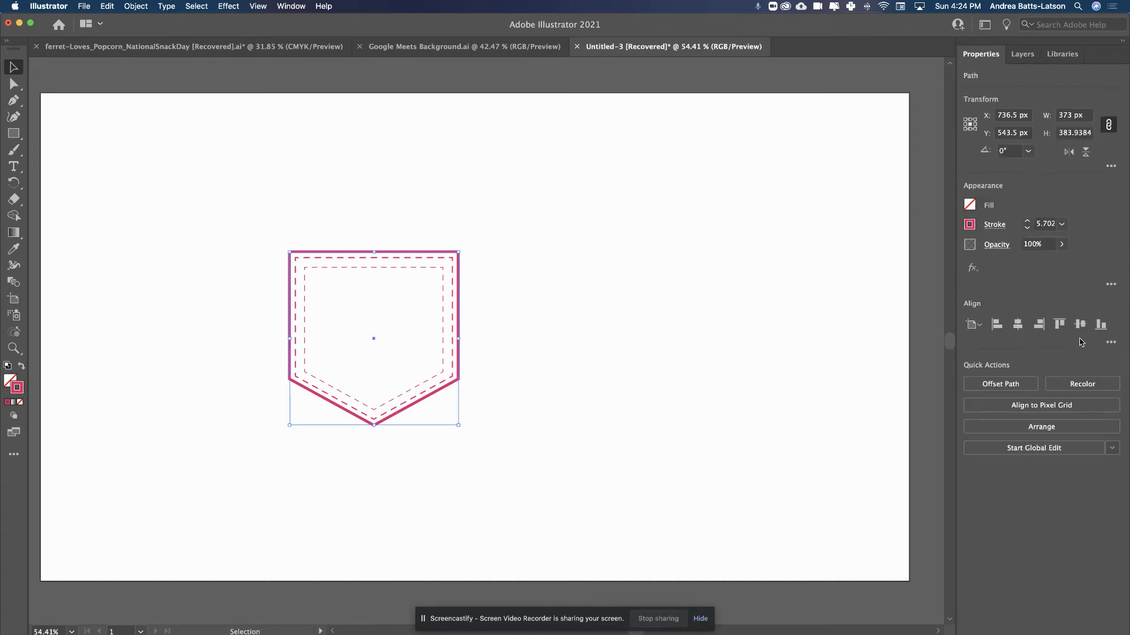
click(970, 206)
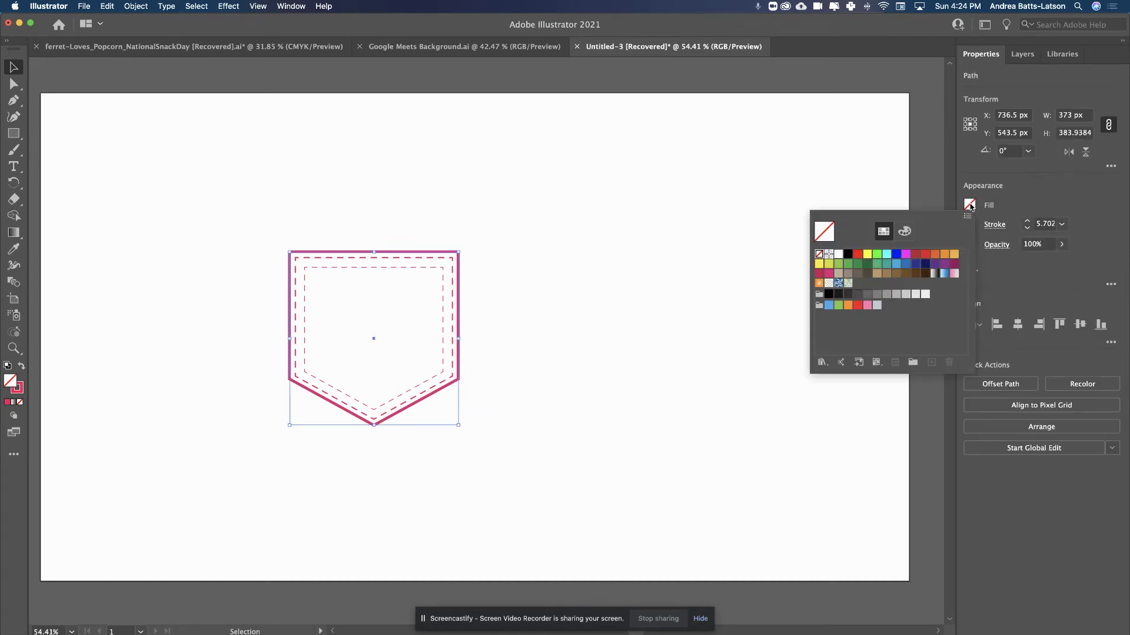
click(839, 284)
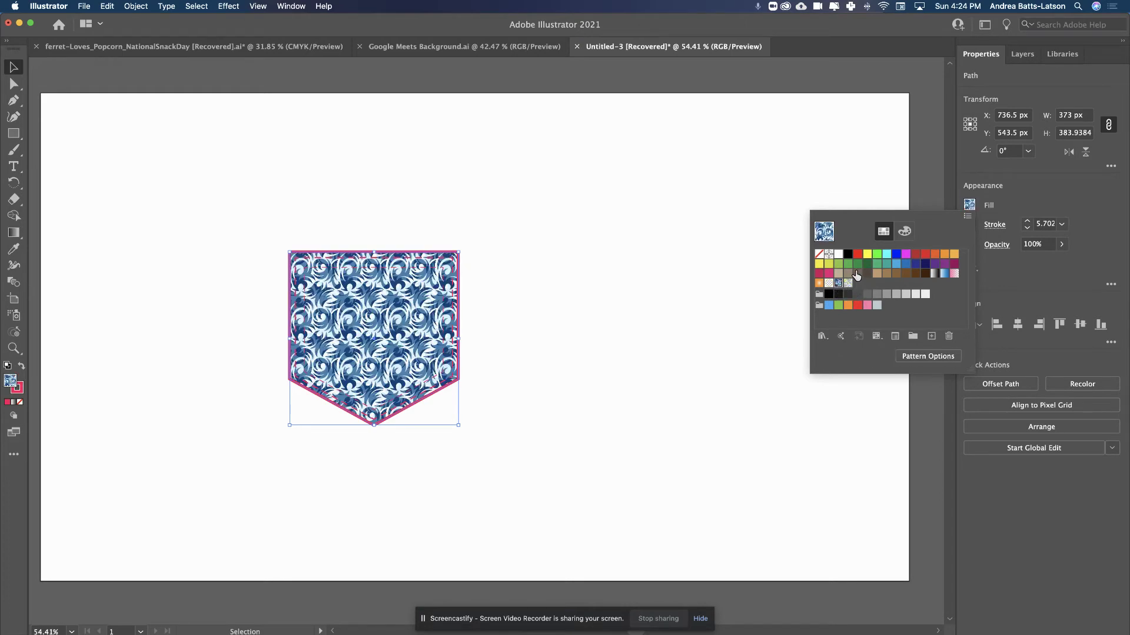
click(847, 284)
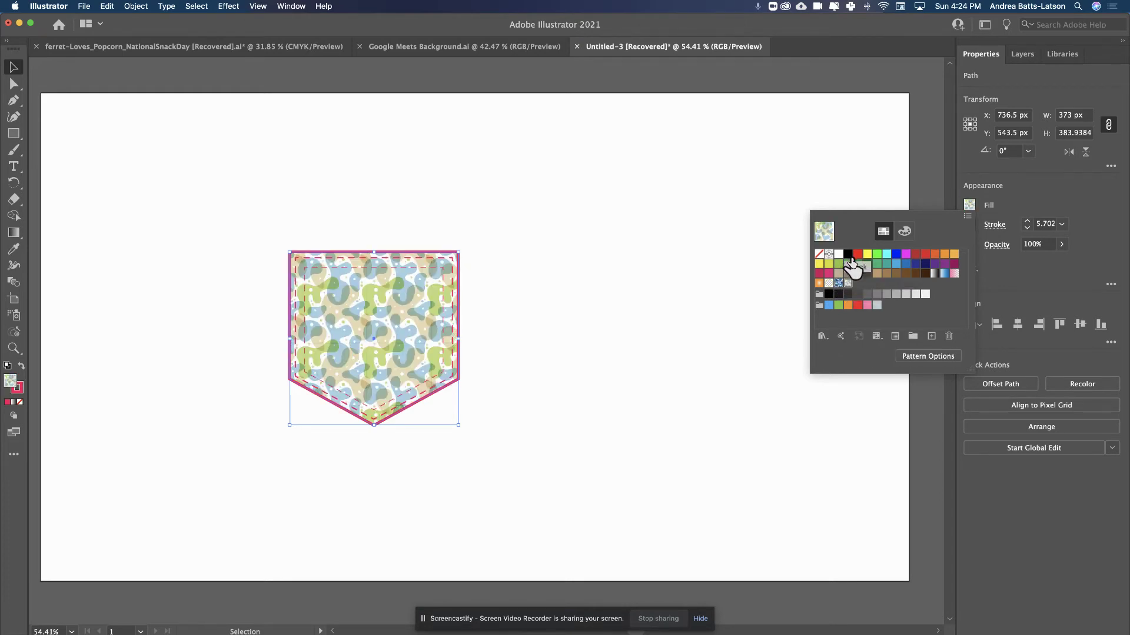
Fill the pocket with a solid navy blue swatch
click(915, 264)
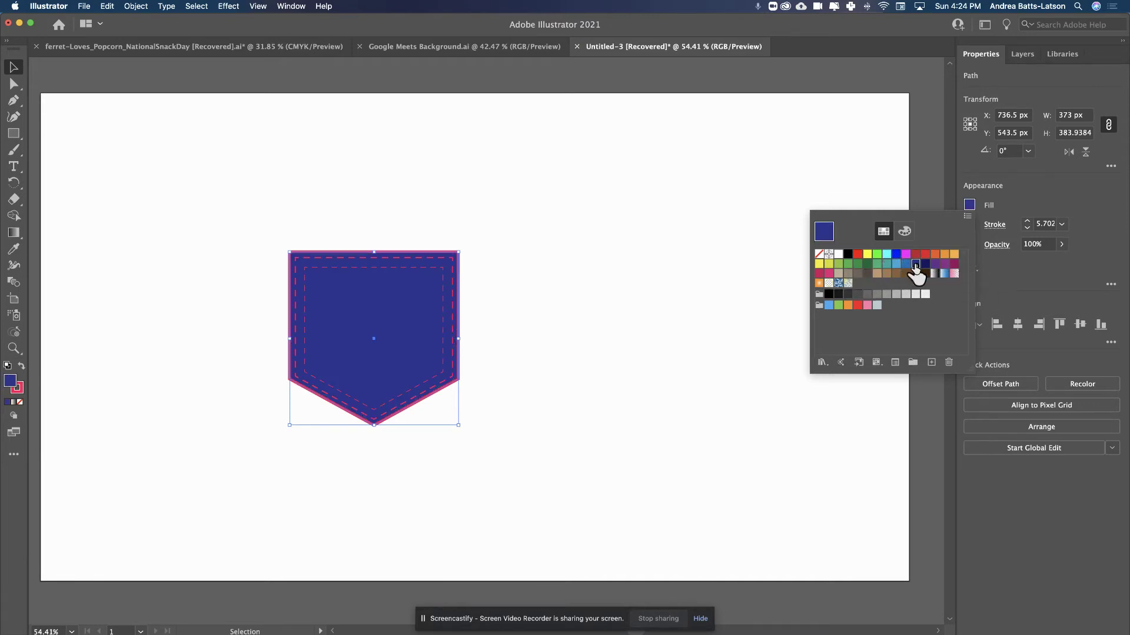
click(186, 416)
click(235, 380)
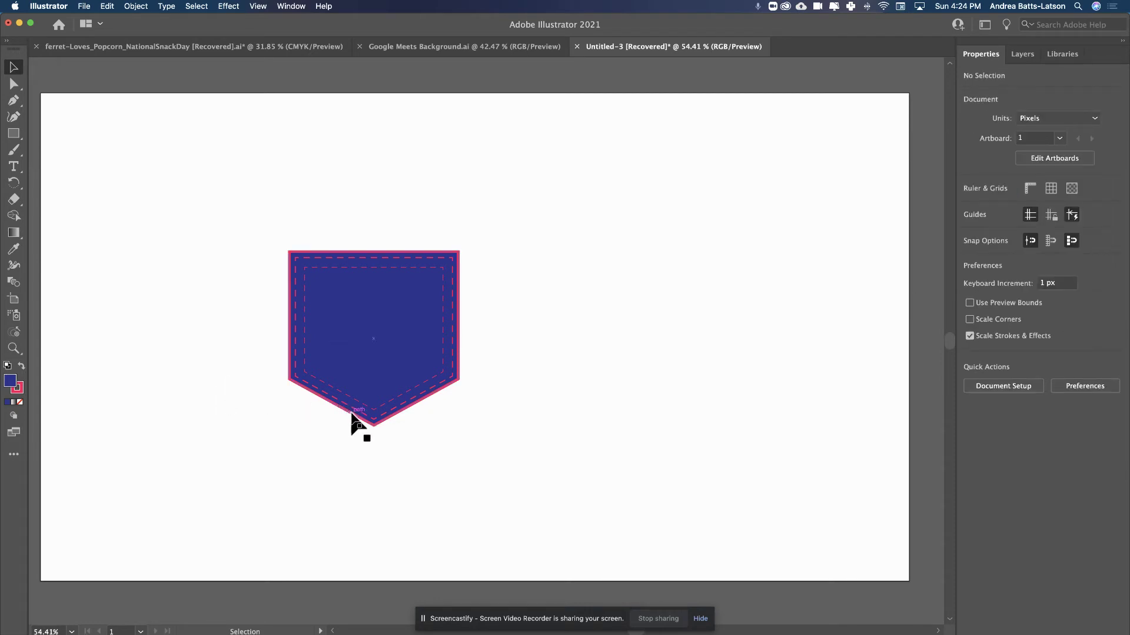
Change the pocket's pink outline to a dark blue swatch
click(372, 421)
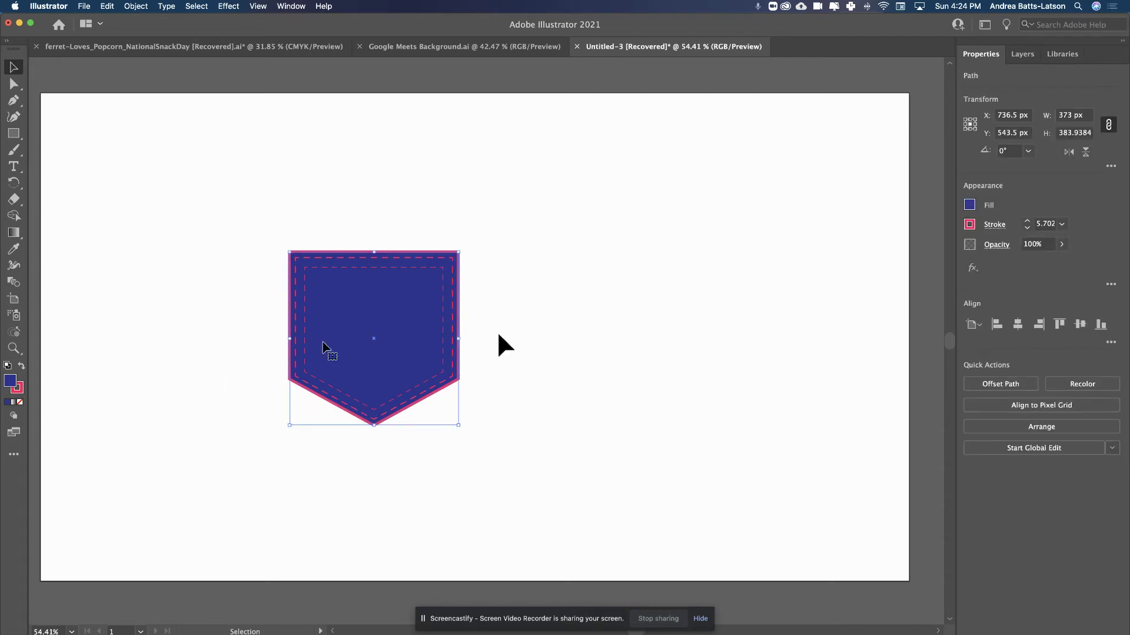
click(969, 225)
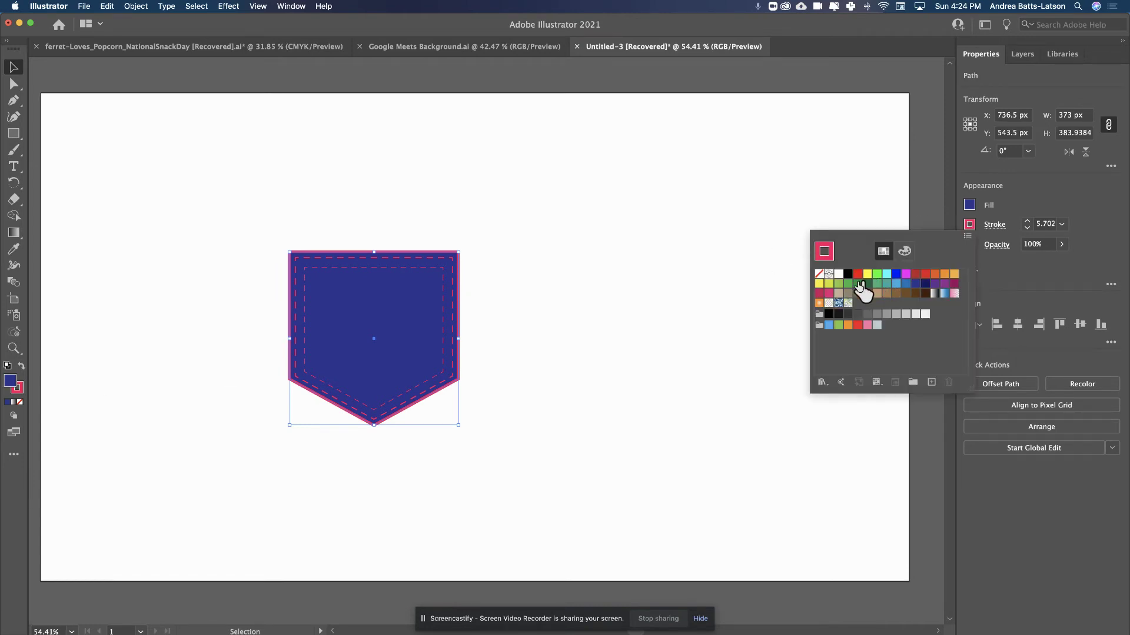
click(923, 286)
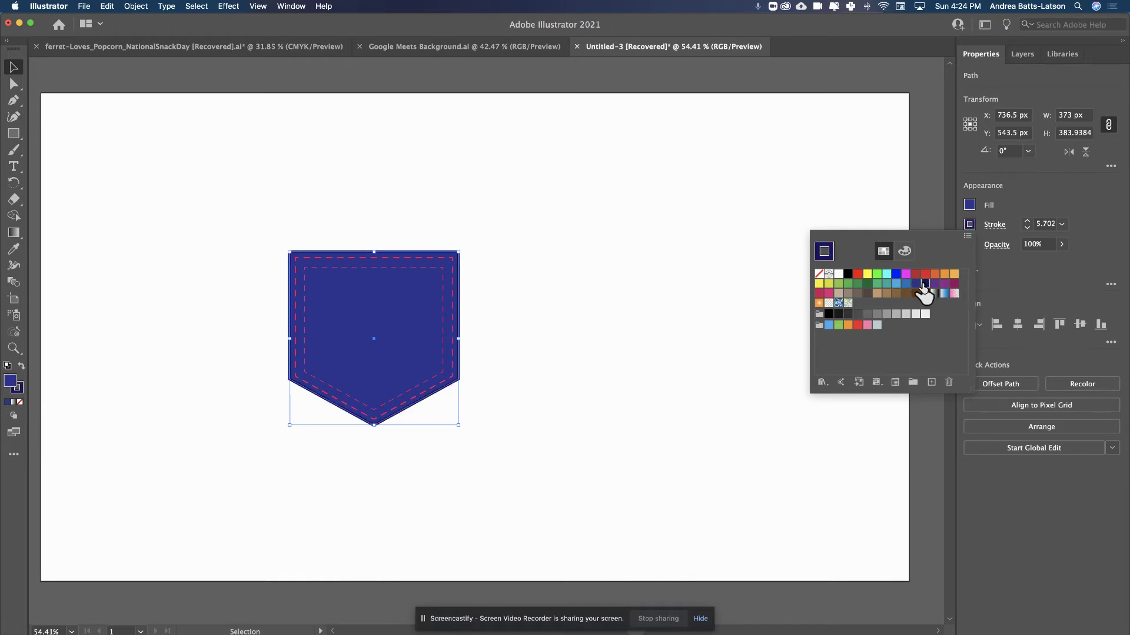
click(13, 396)
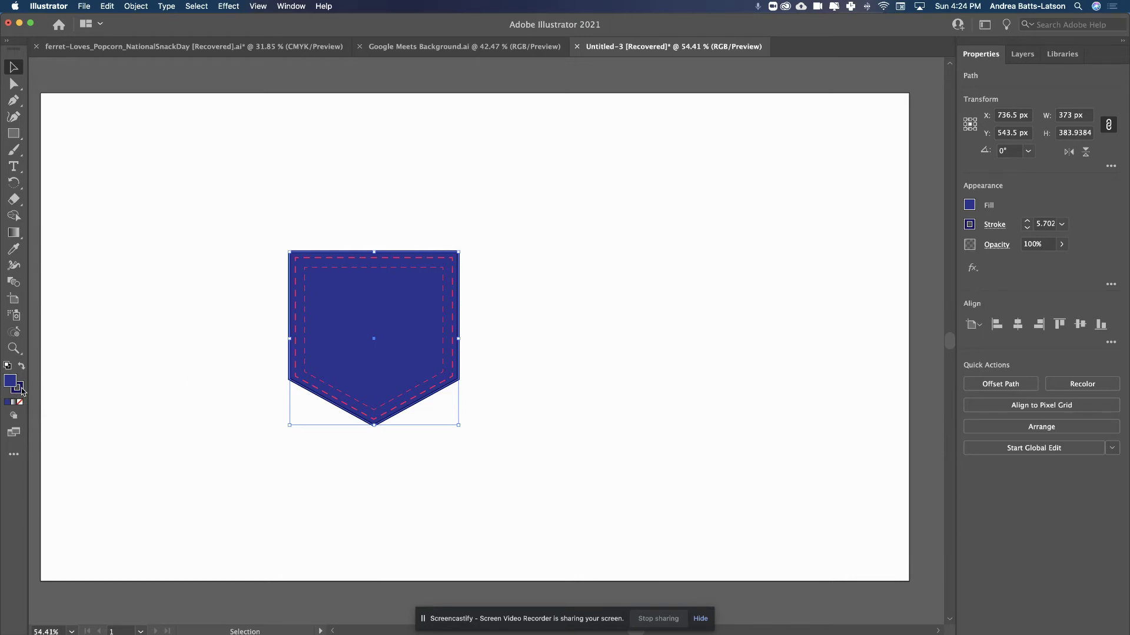
Set the pocket outline to a lighter blue in the Color Picker
double_click(20, 388)
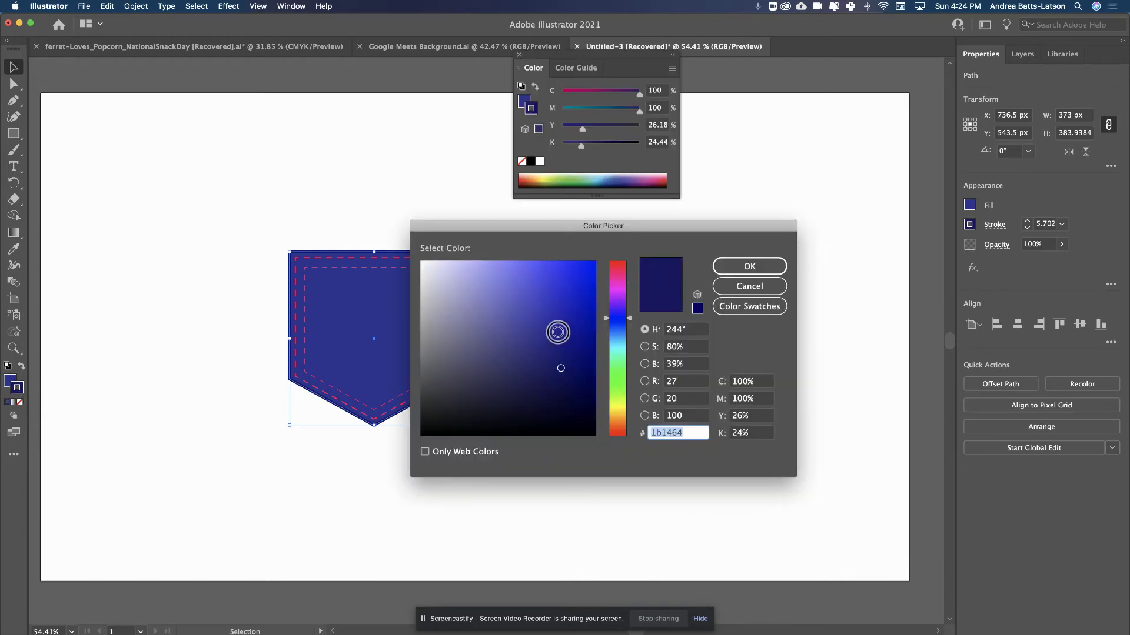
click(558, 332)
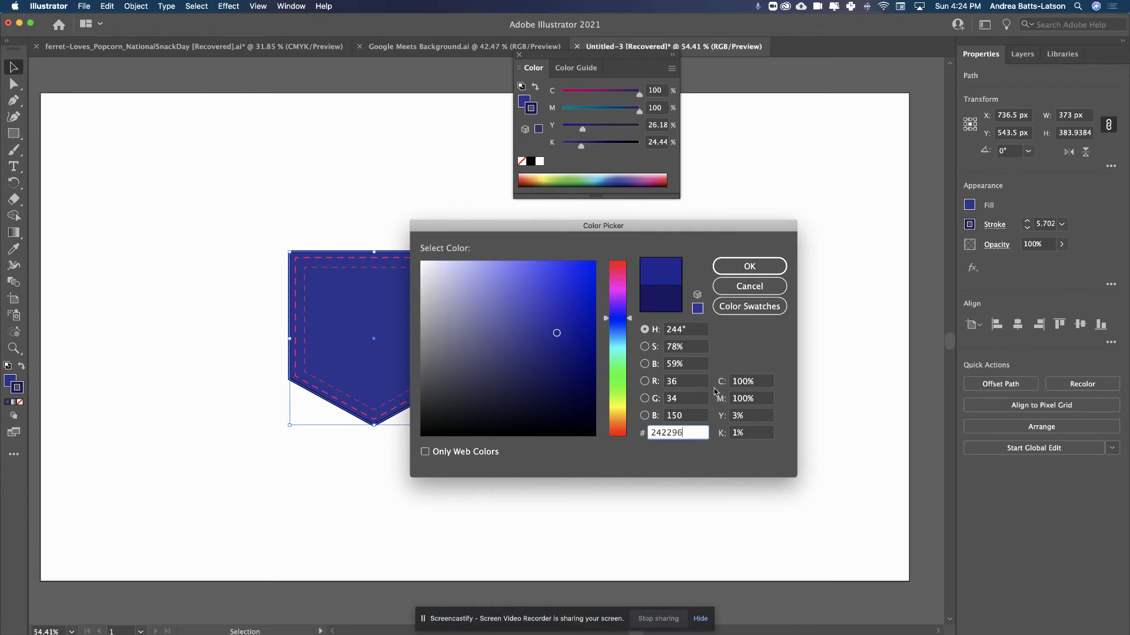
drag(689, 433, 603, 437)
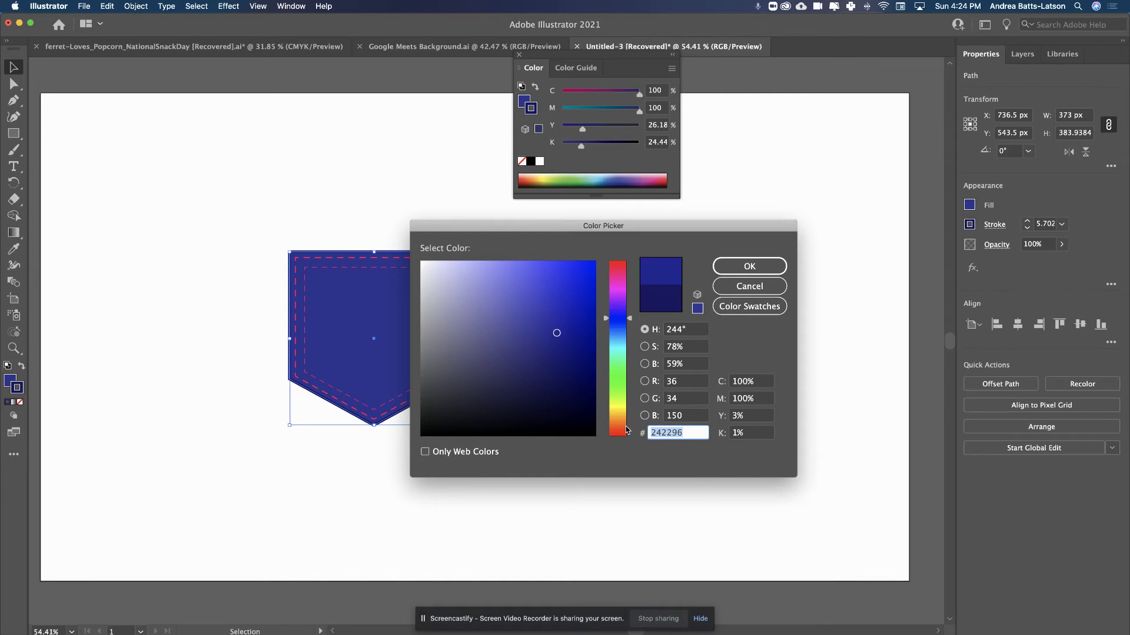
click(747, 260)
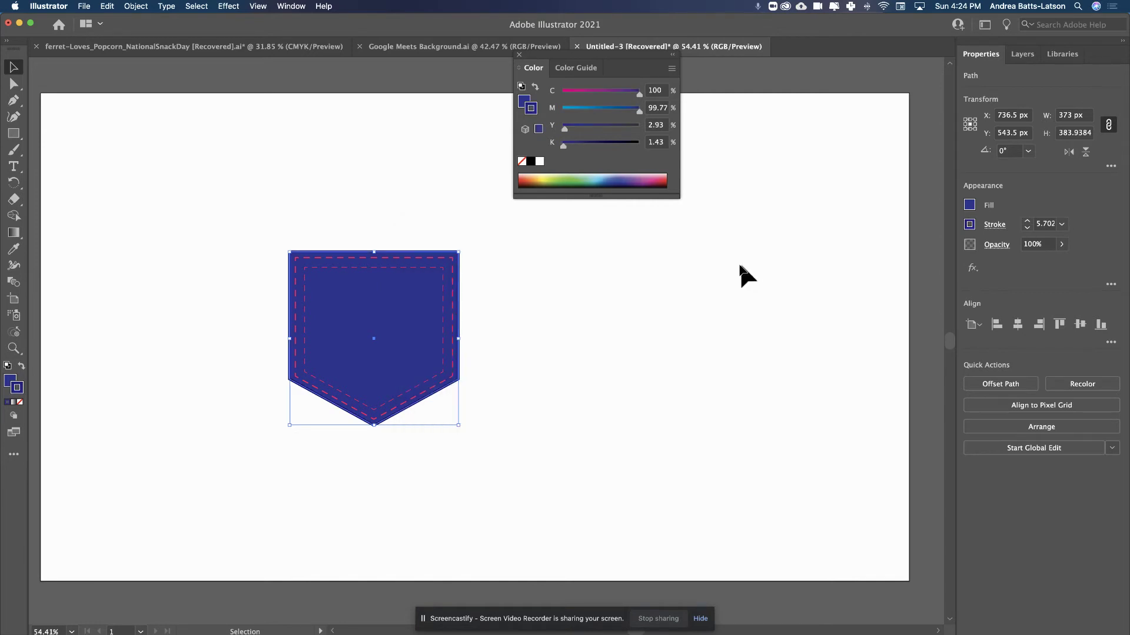
click(253, 296)
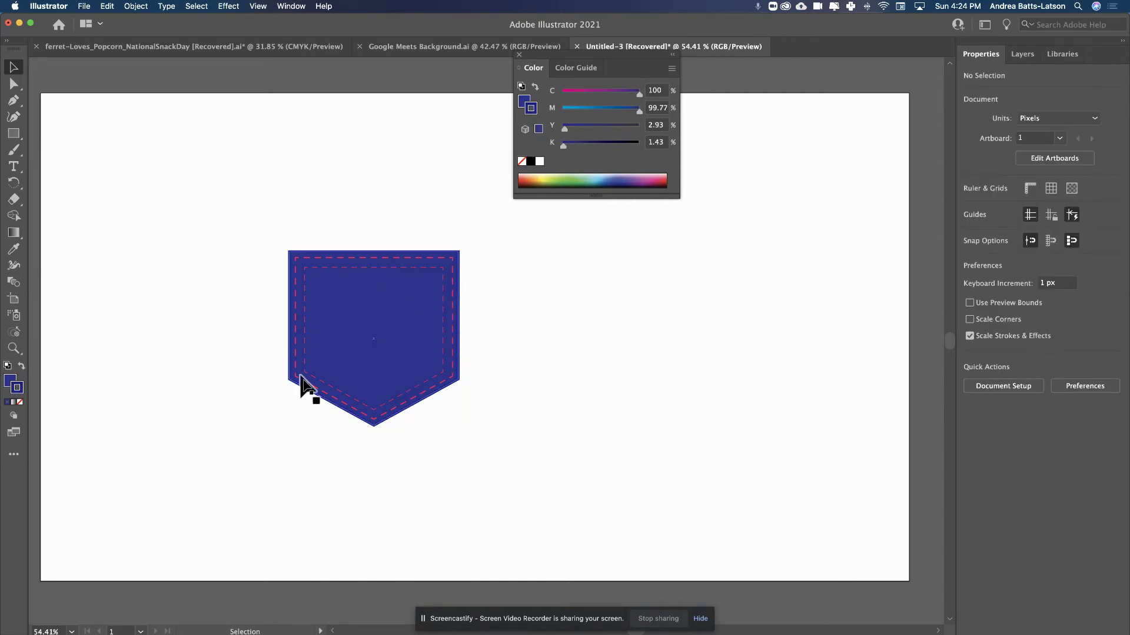
Change the pocket outline to the brighter blue #2929c1
click(373, 425)
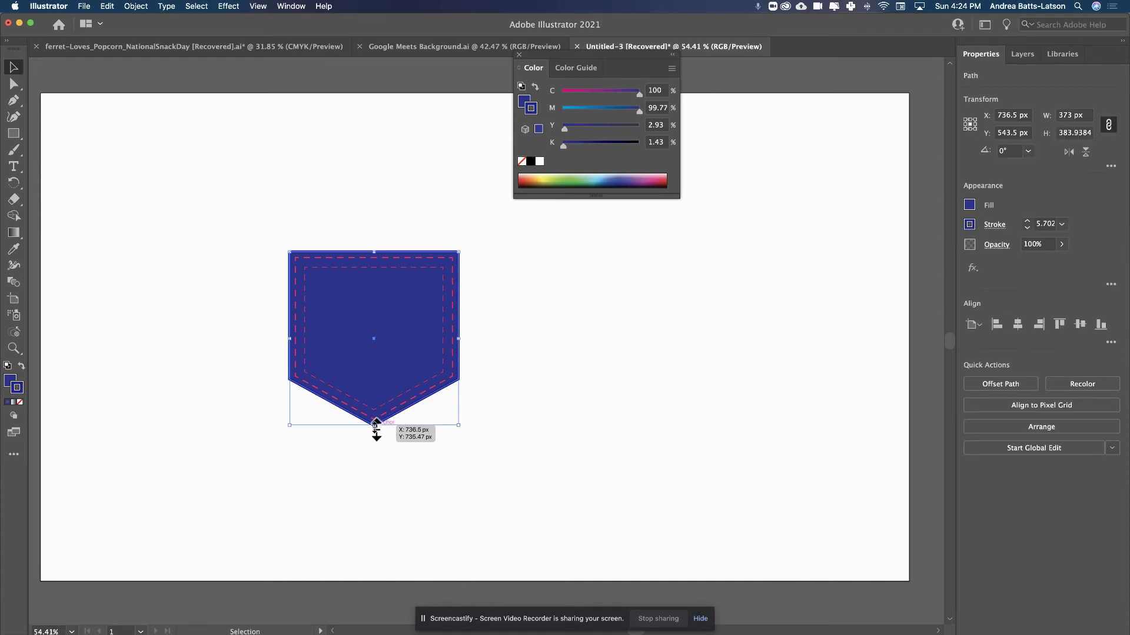
double_click(17, 388)
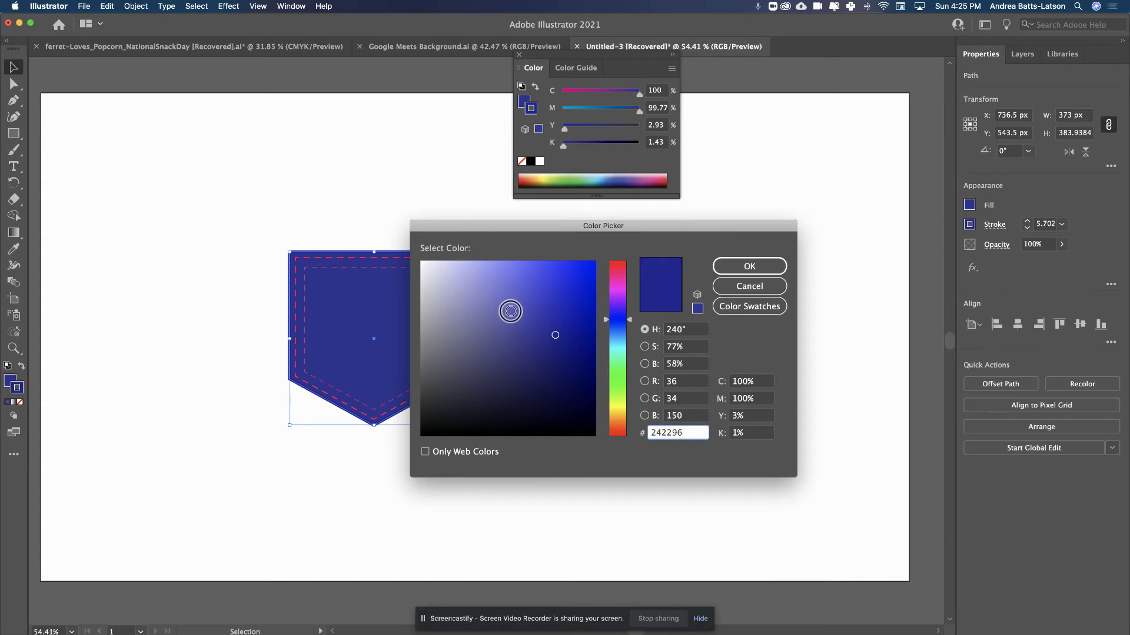
click(559, 302)
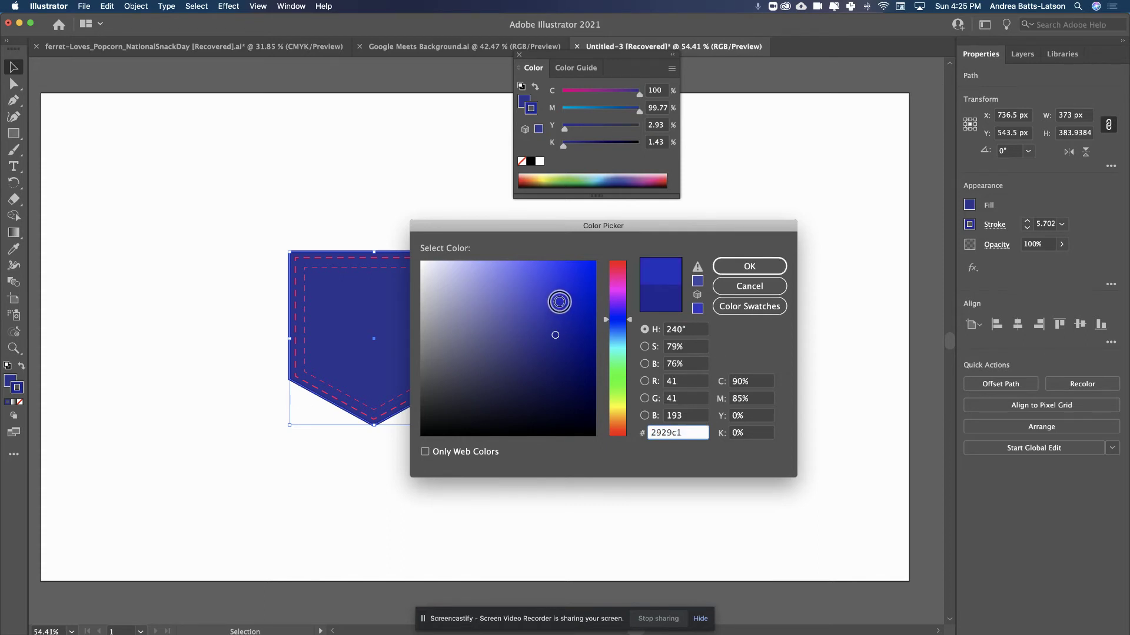
click(749, 266)
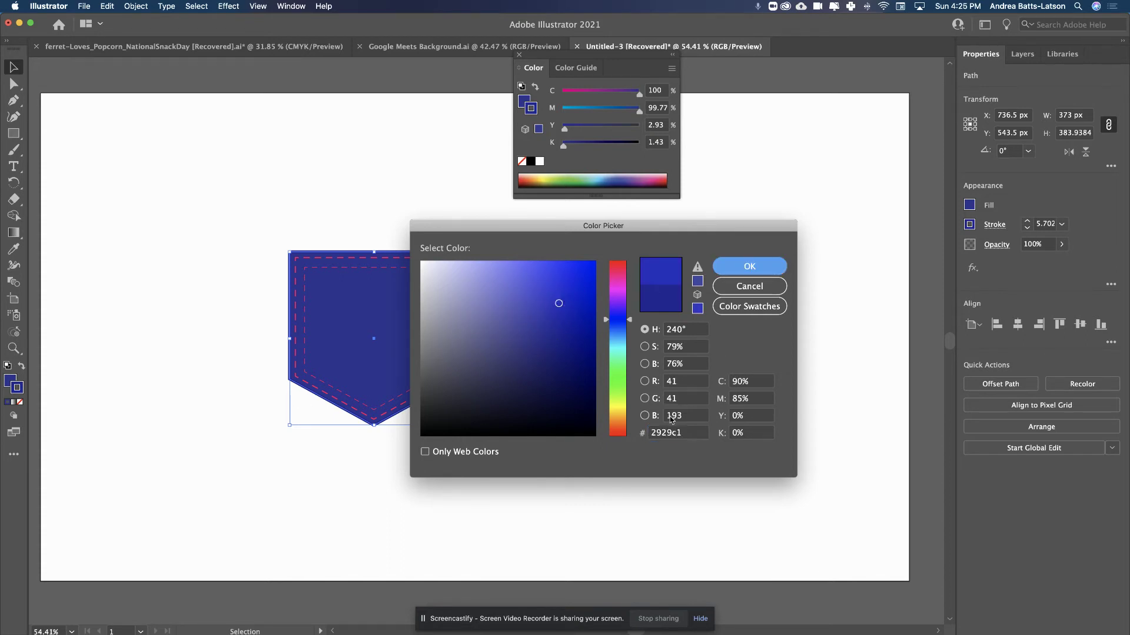
double_click(686, 433)
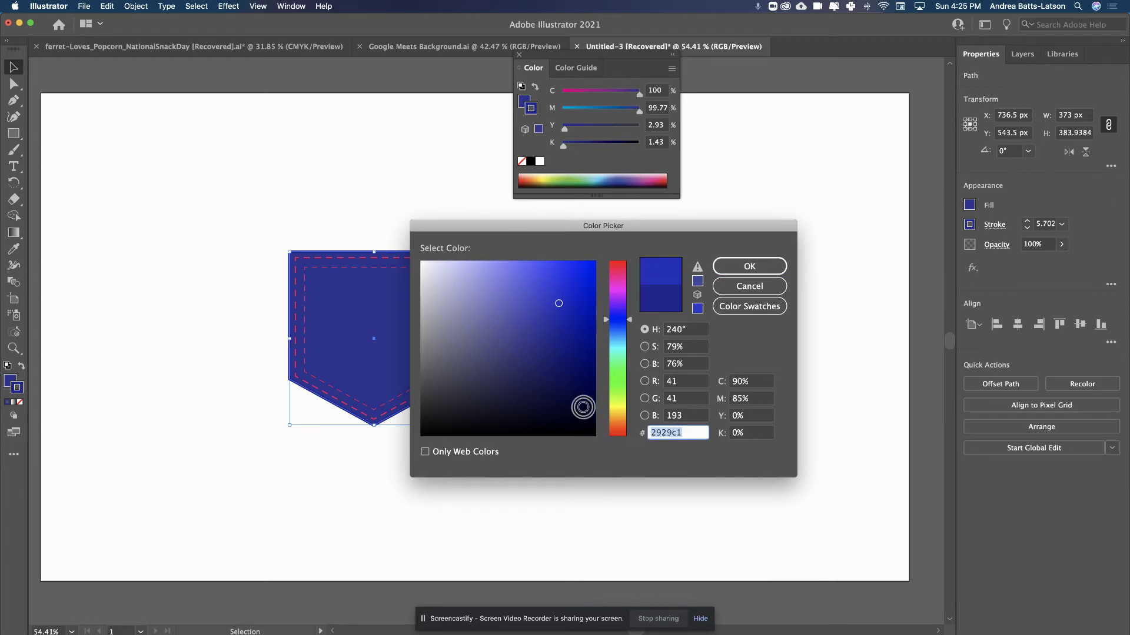
click(749, 265)
click(169, 268)
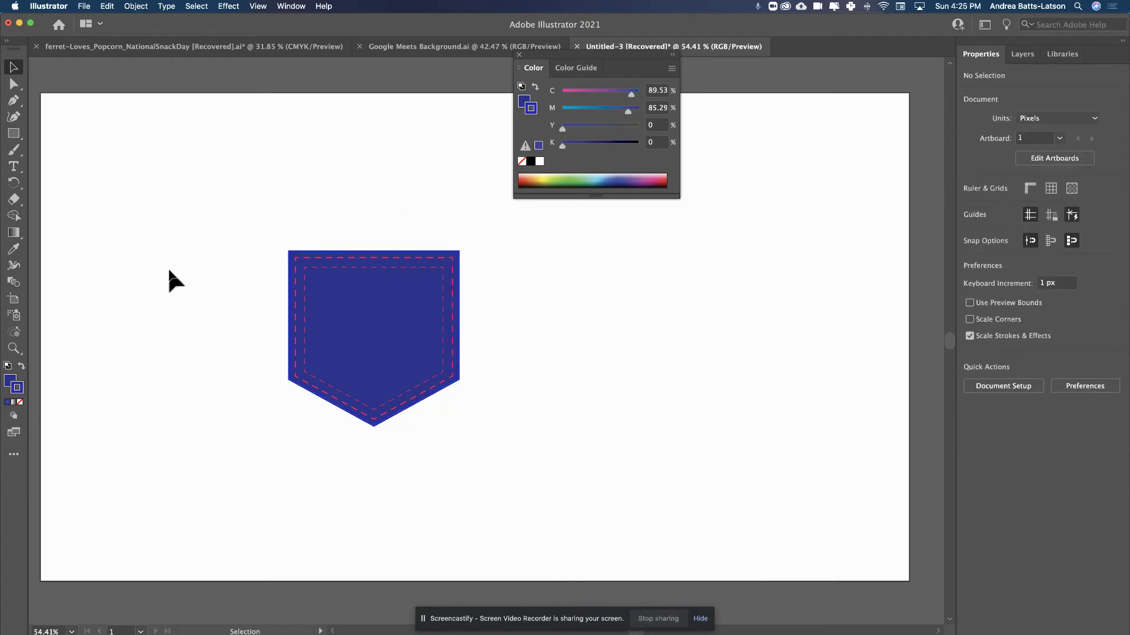
click(341, 411)
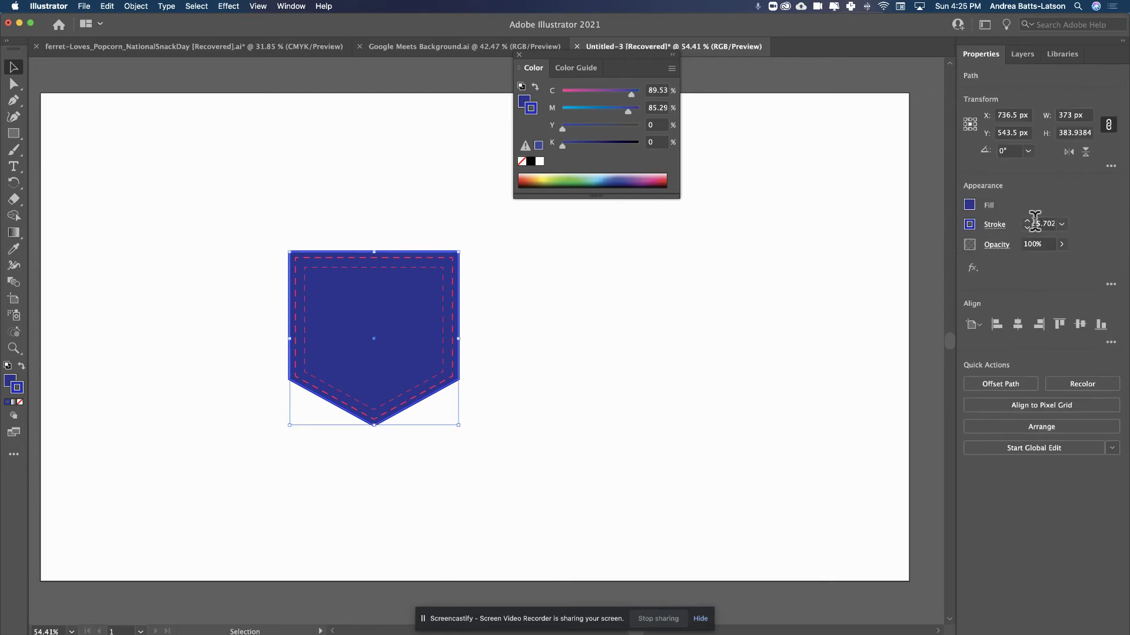
Thicken the pocket outline to 8 pt and colour it dark navy #171759
click(1027, 222)
click(1027, 222)
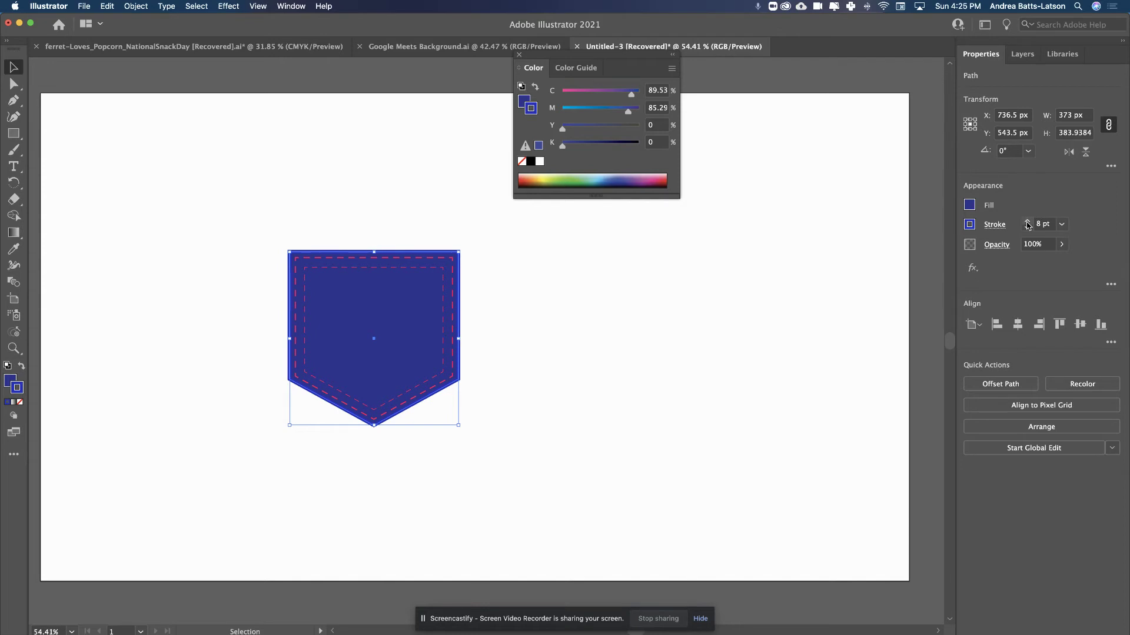
click(969, 224)
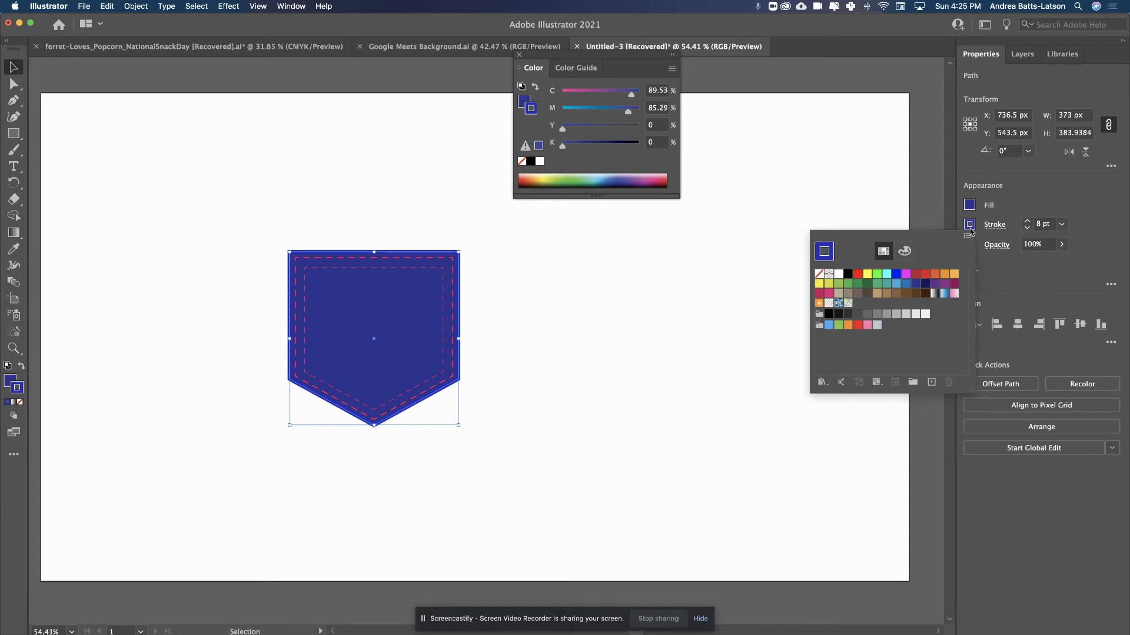
click(975, 240)
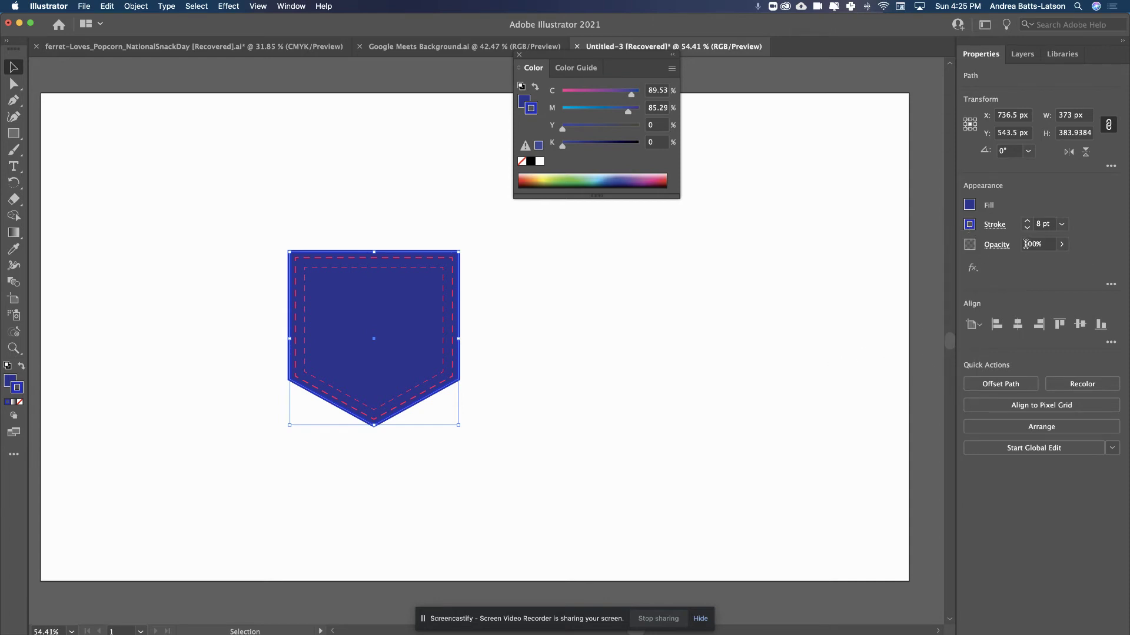
click(971, 227)
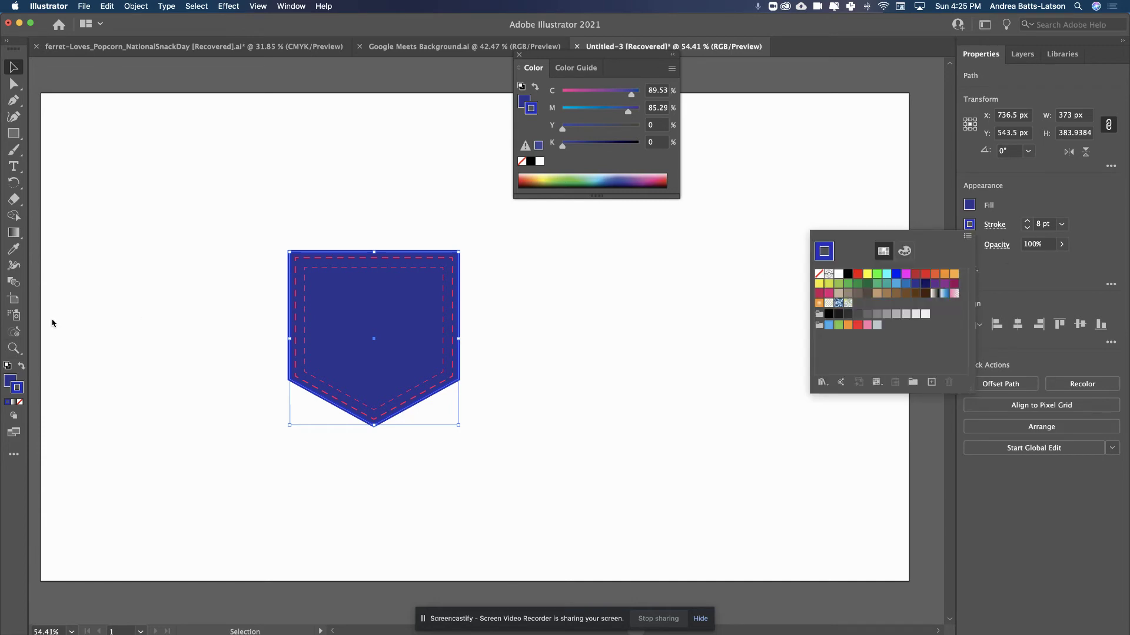
click(19, 390)
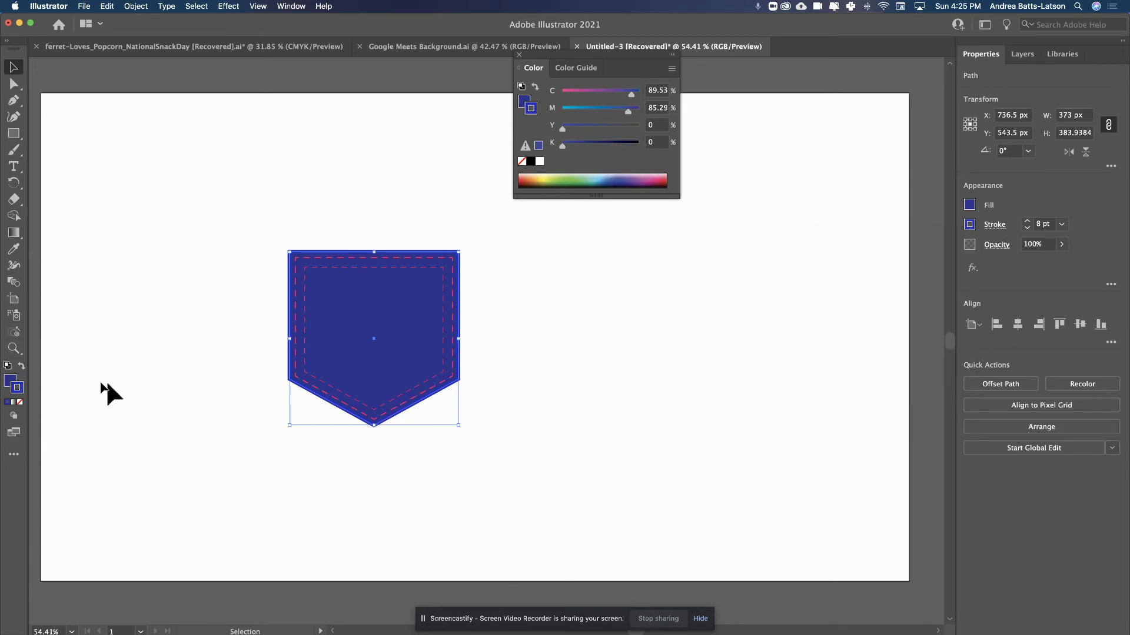
double_click(19, 390)
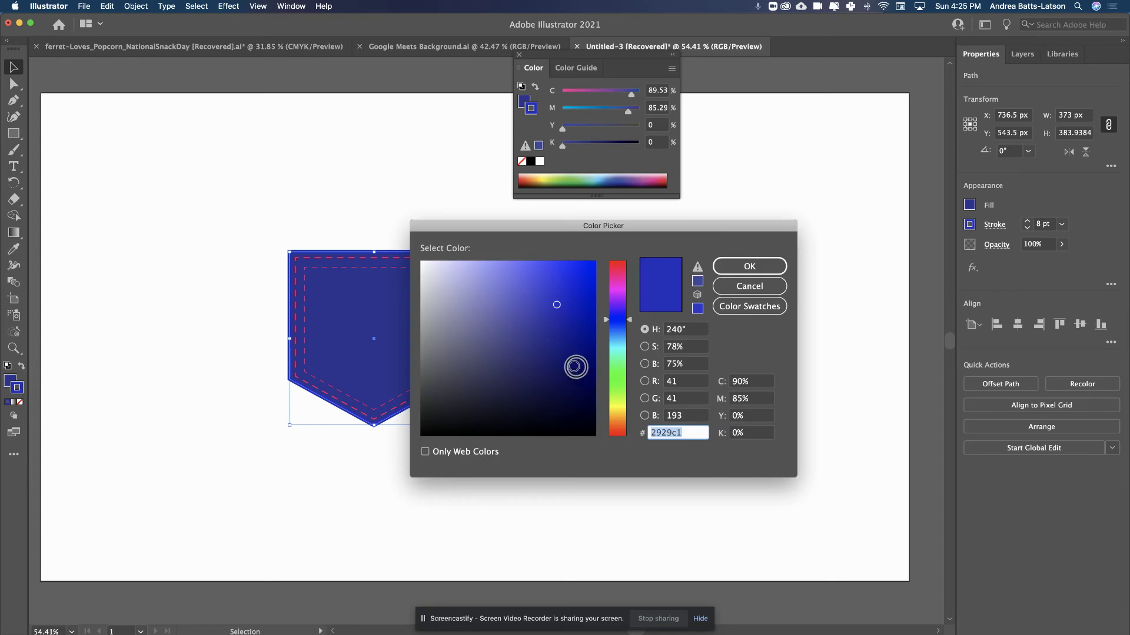
click(552, 373)
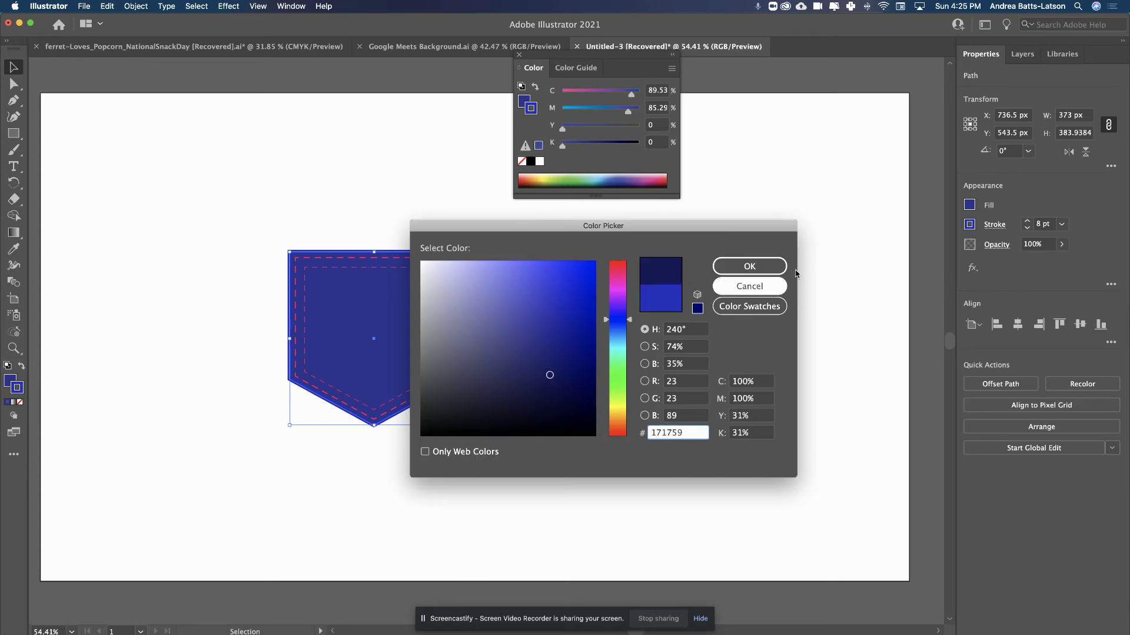
click(757, 269)
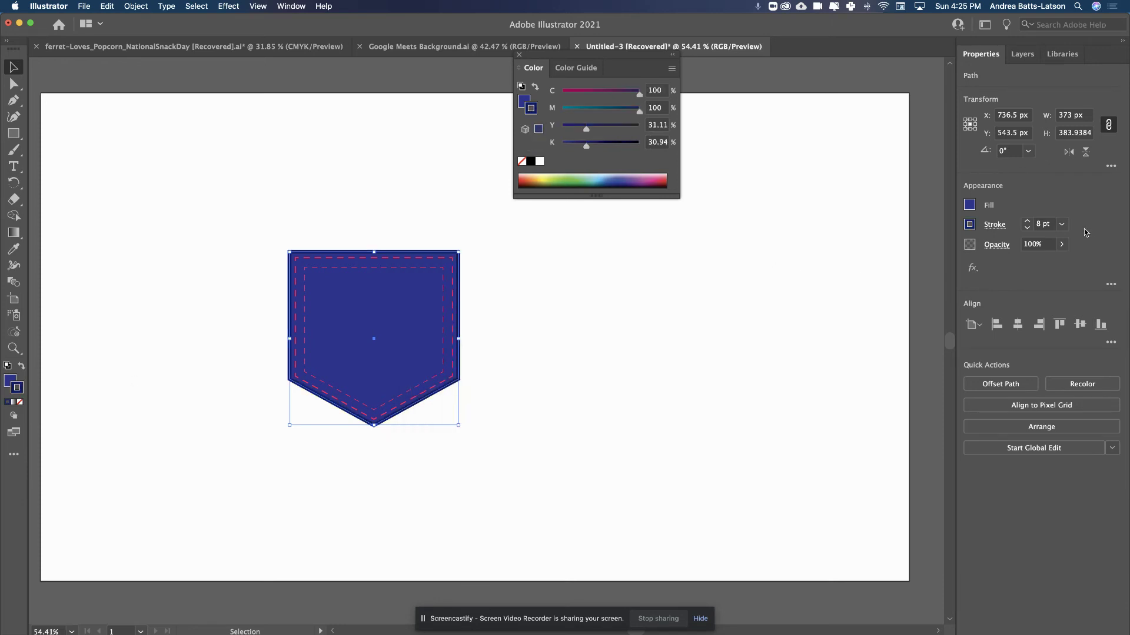
Thin the navy outline stroke down to 4 pt
click(1027, 228)
click(1027, 229)
click(1026, 229)
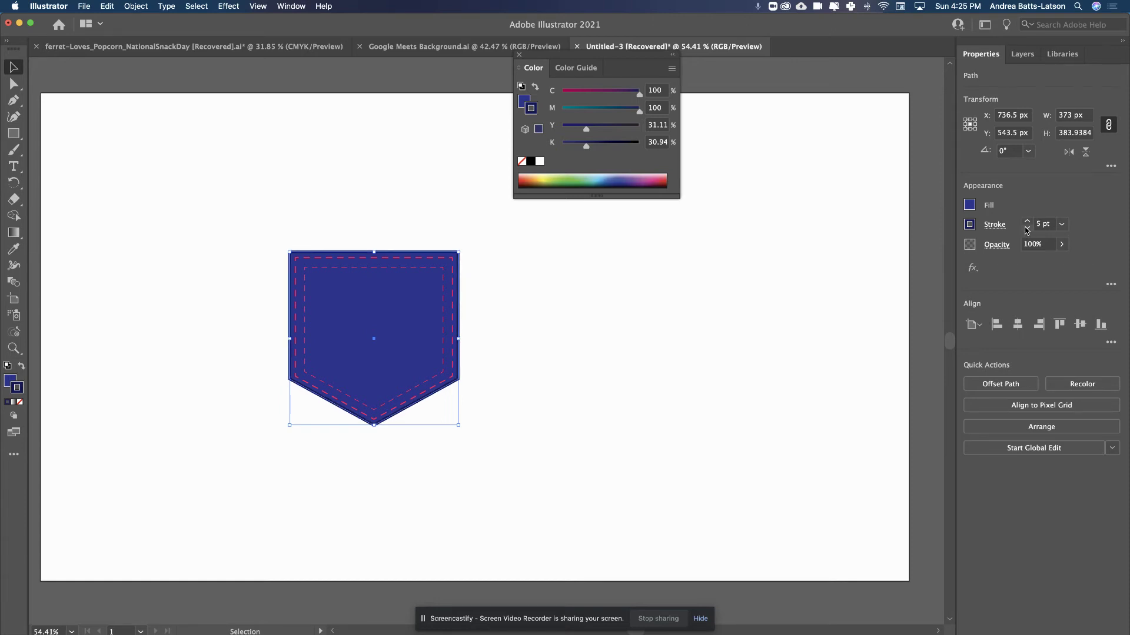
click(1027, 229)
click(146, 373)
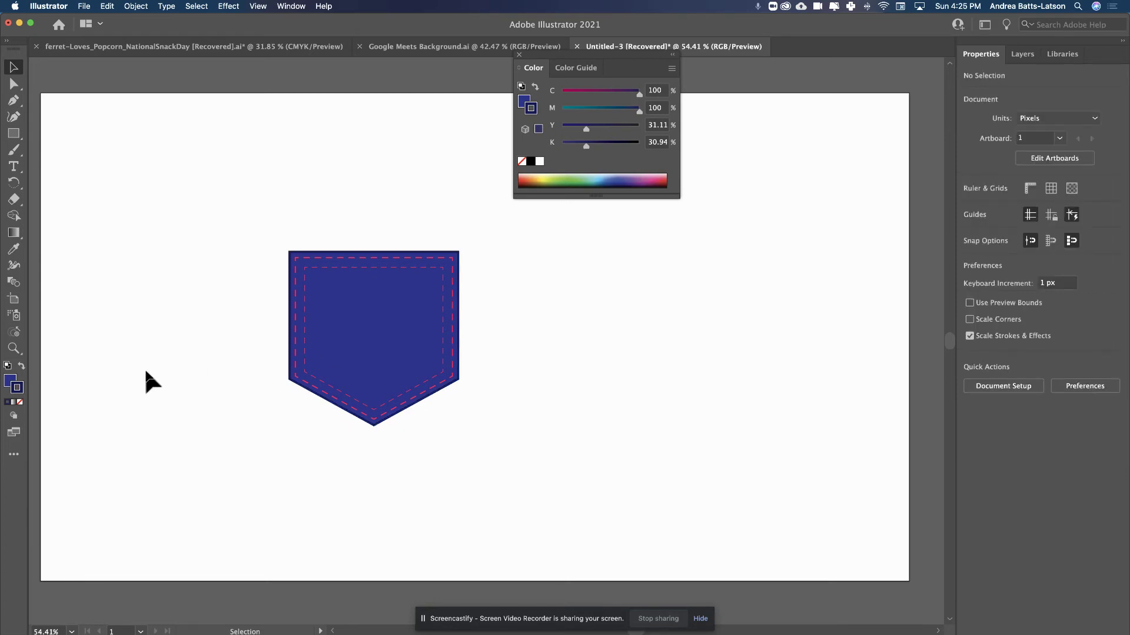
Select both dashed stitch lines and recolour them RGB Yellow
click(316, 388)
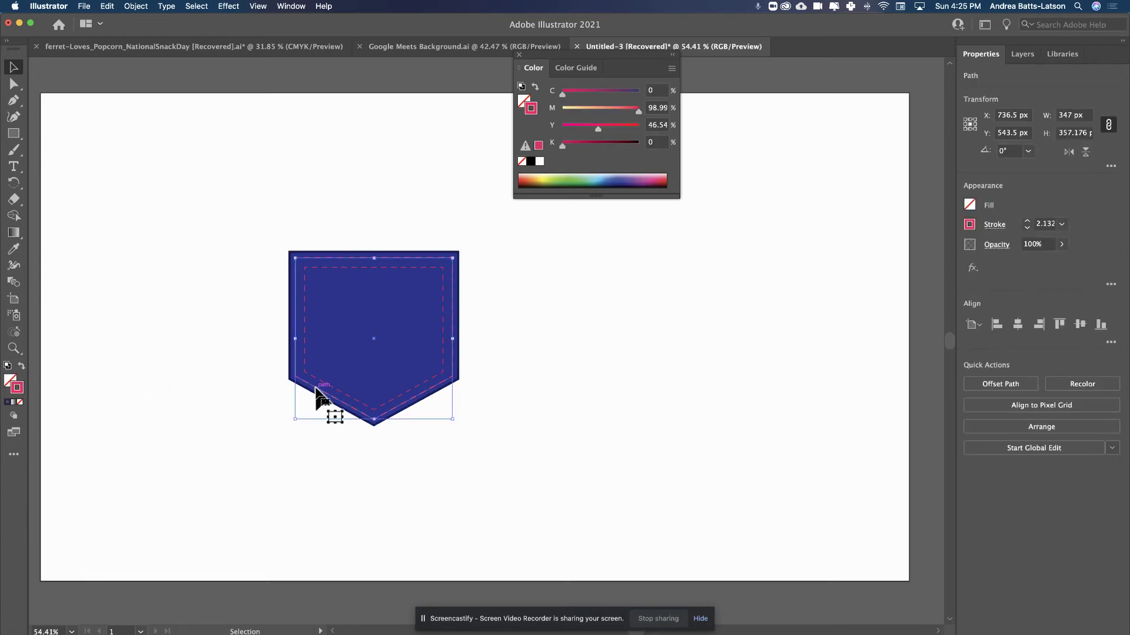
shift+click(318, 387)
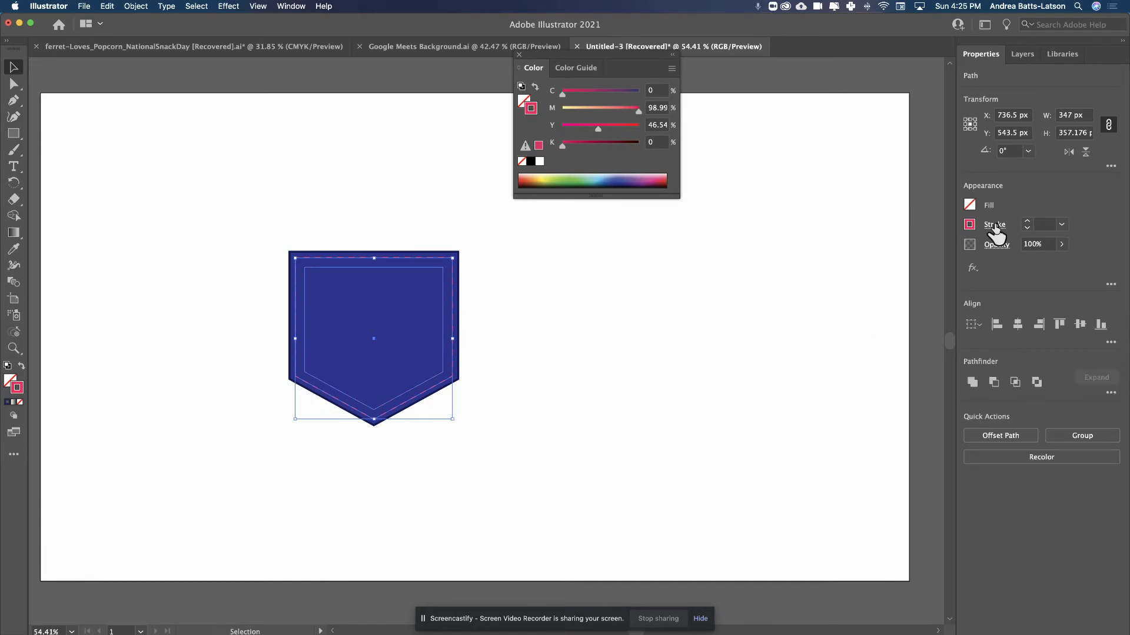
click(969, 224)
click(969, 224)
click(969, 225)
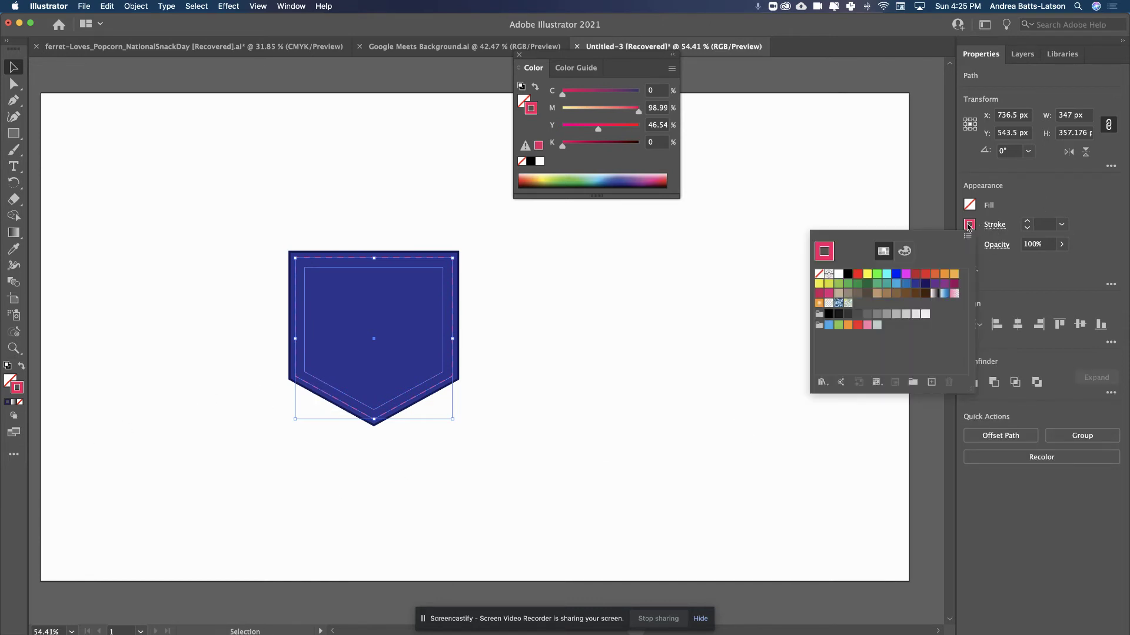
click(867, 274)
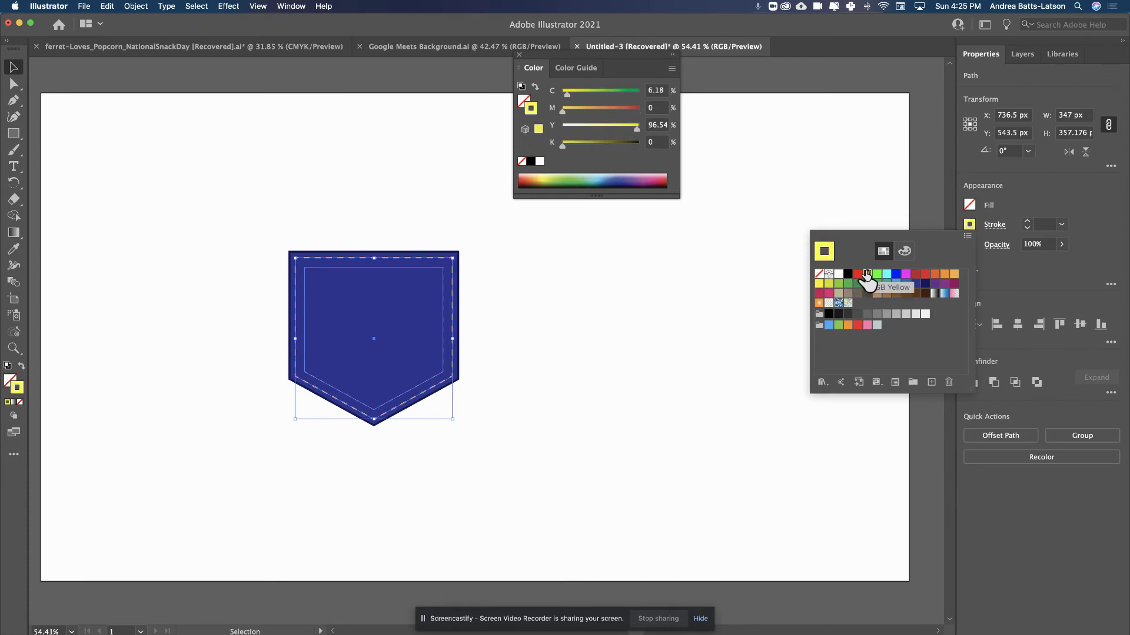
click(697, 302)
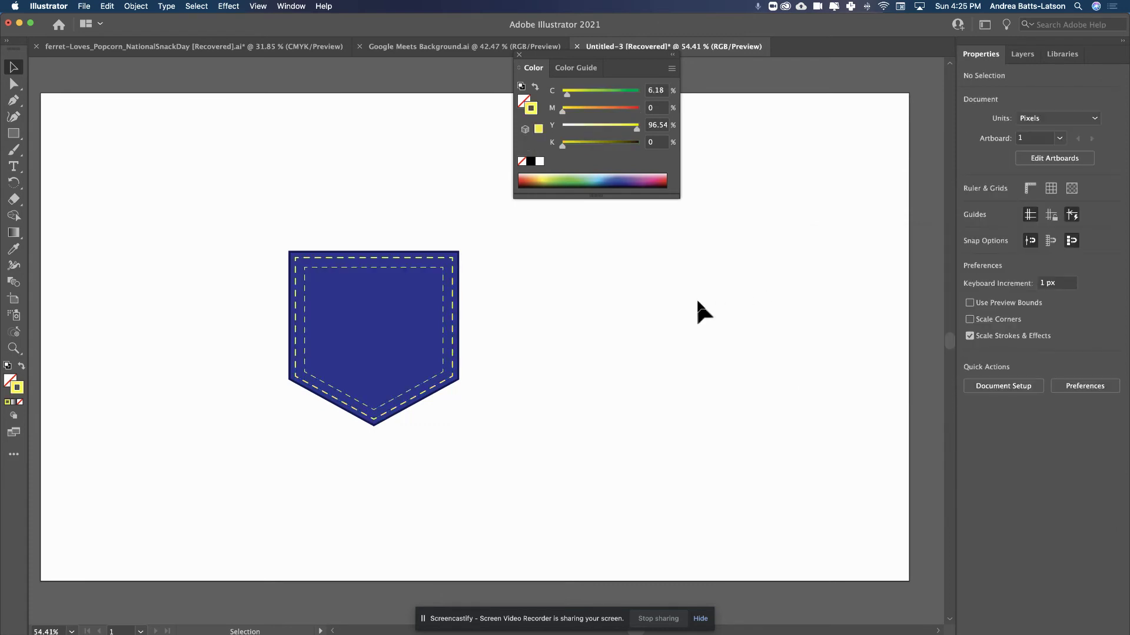
Switch both stitch lines to the softer yellow-green swatch
click(417, 386)
click(418, 392)
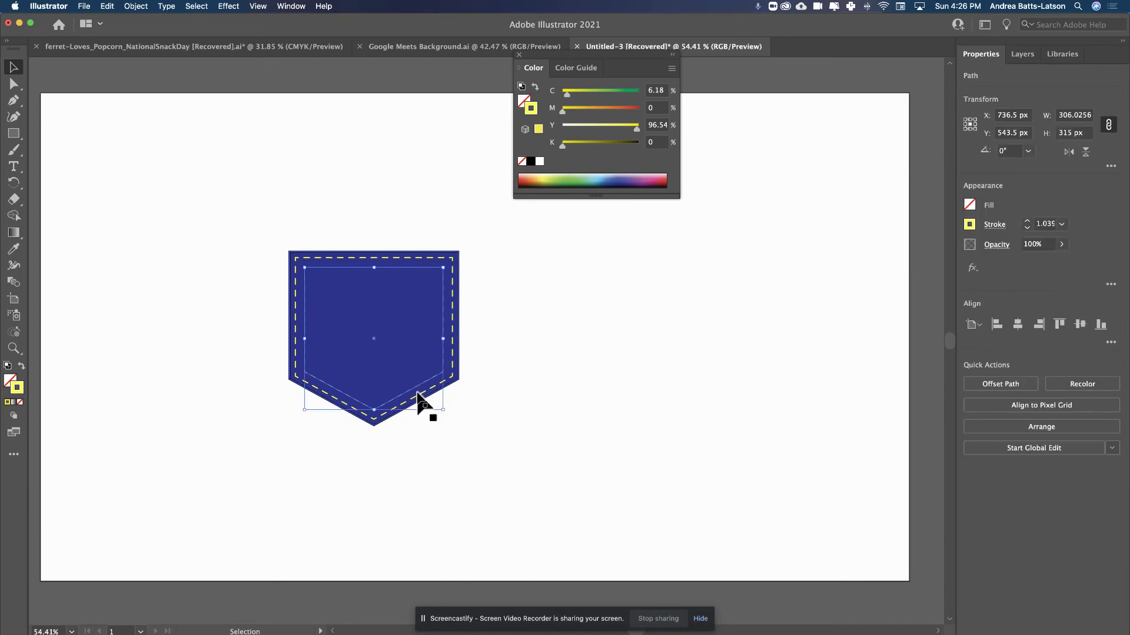
shift+click(419, 392)
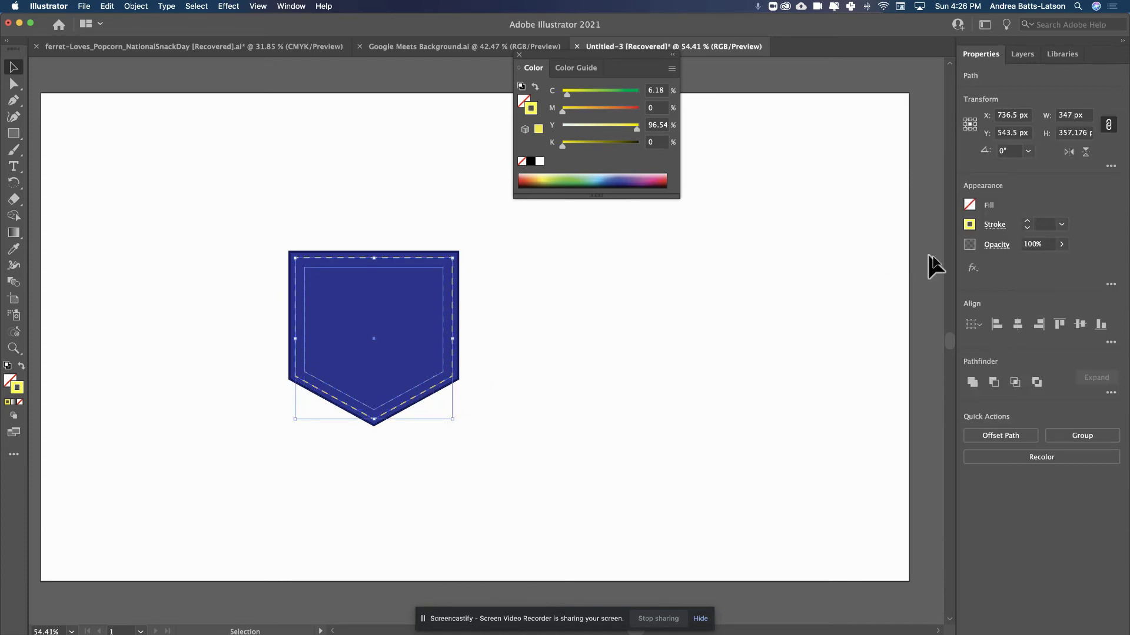
click(970, 225)
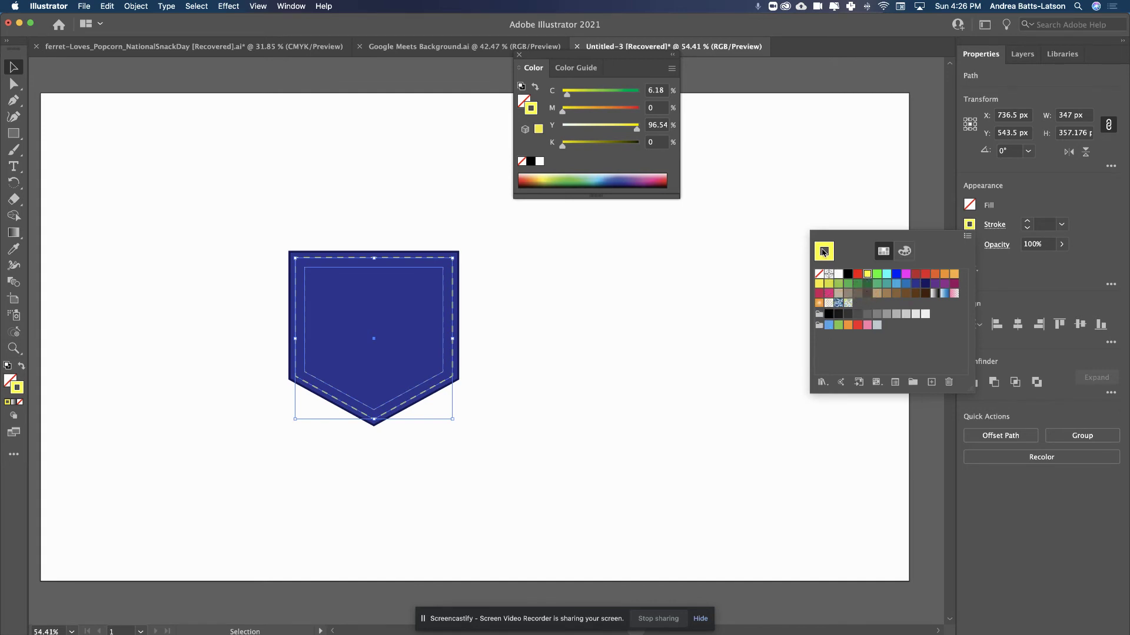
click(829, 283)
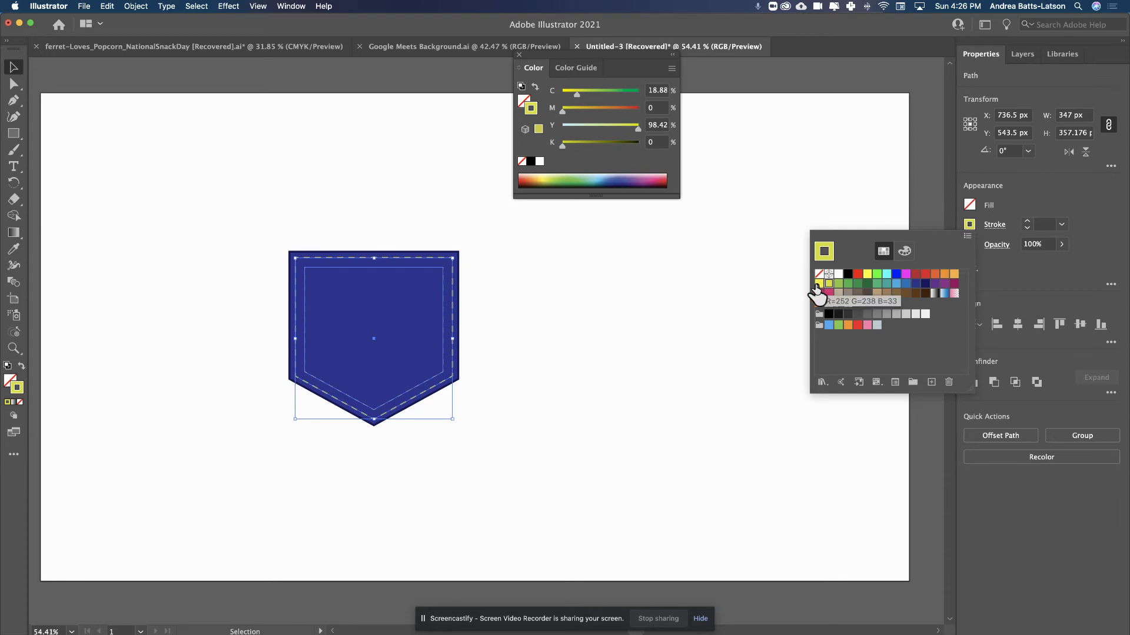
click(678, 311)
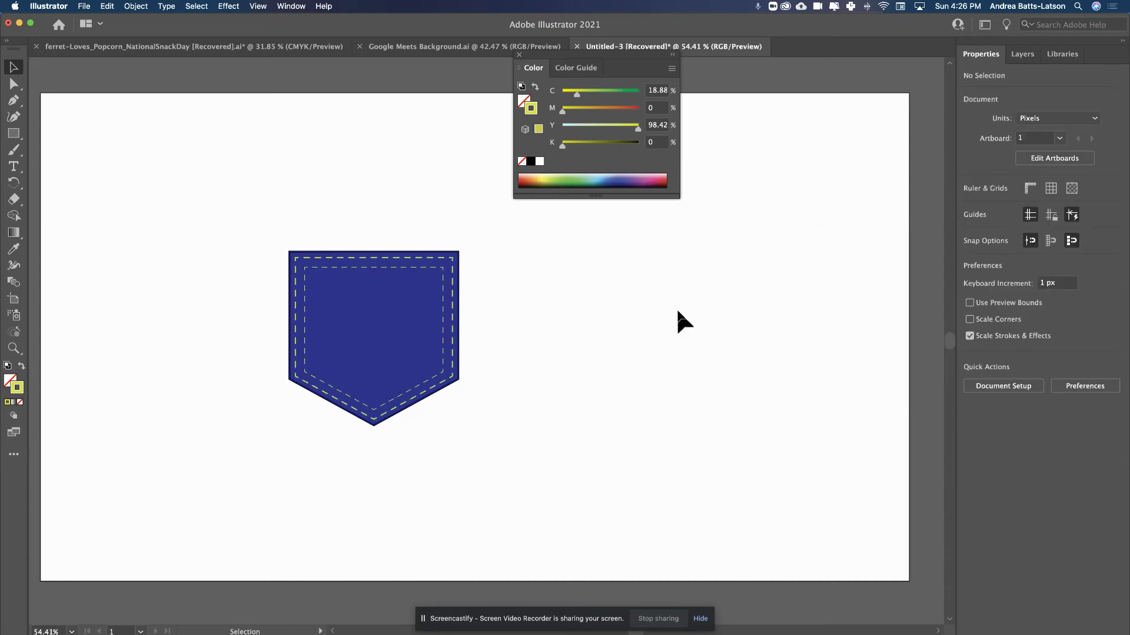
click(298, 319)
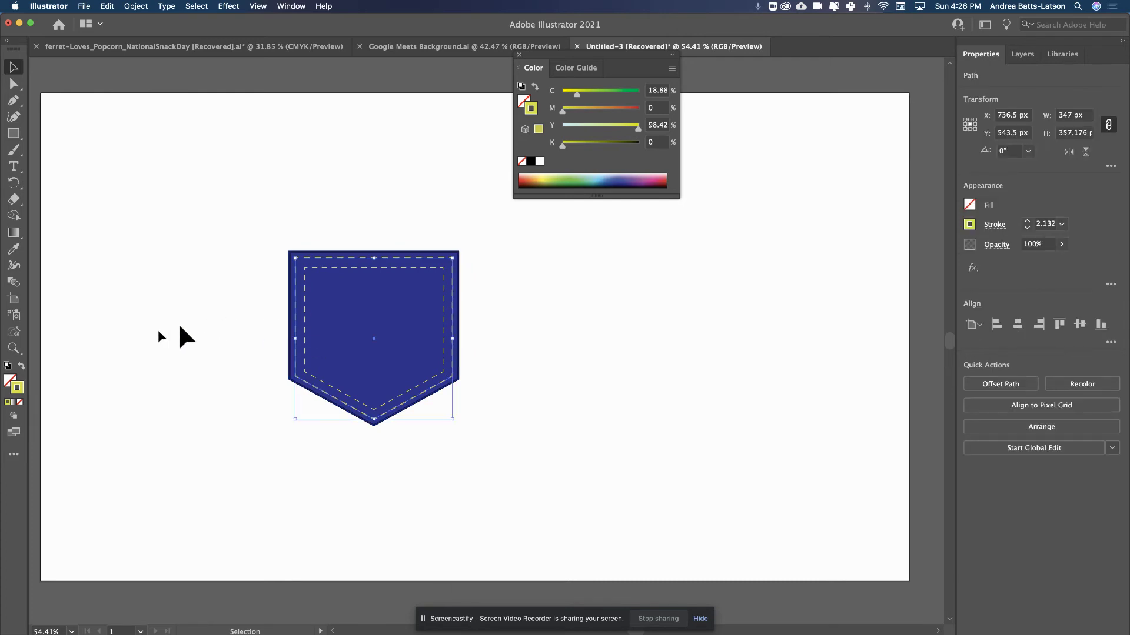
Zoom in on the pocket, select both stitch lines and set their dashes to keep exact lengths
click(13, 348)
drag(270, 233, 418, 305)
drag(487, 372, 487, 262)
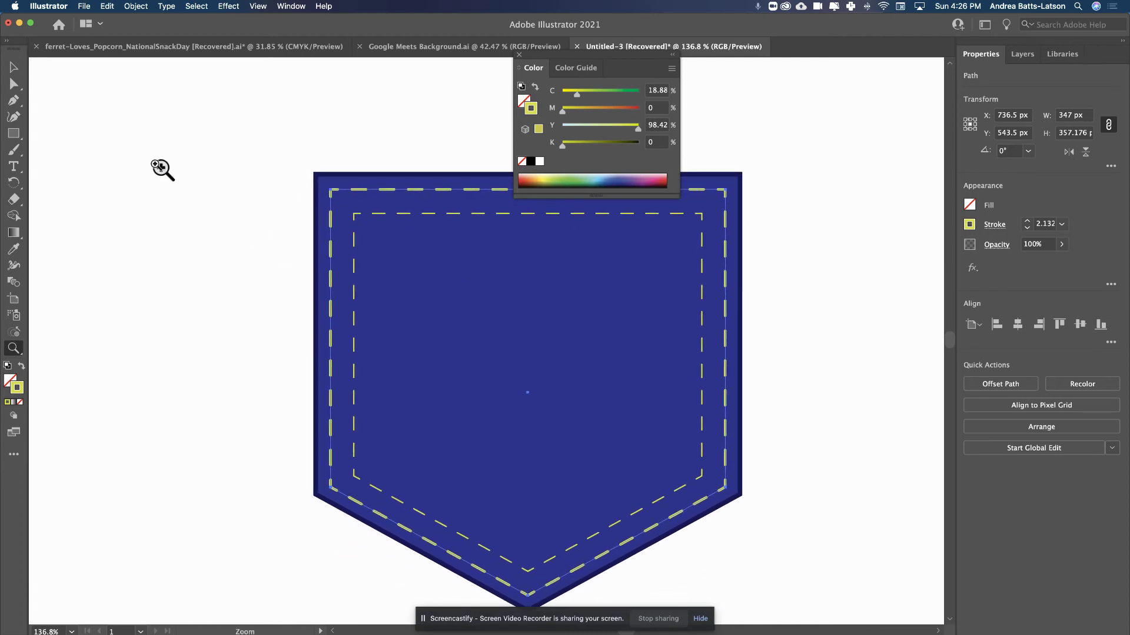
click(13, 67)
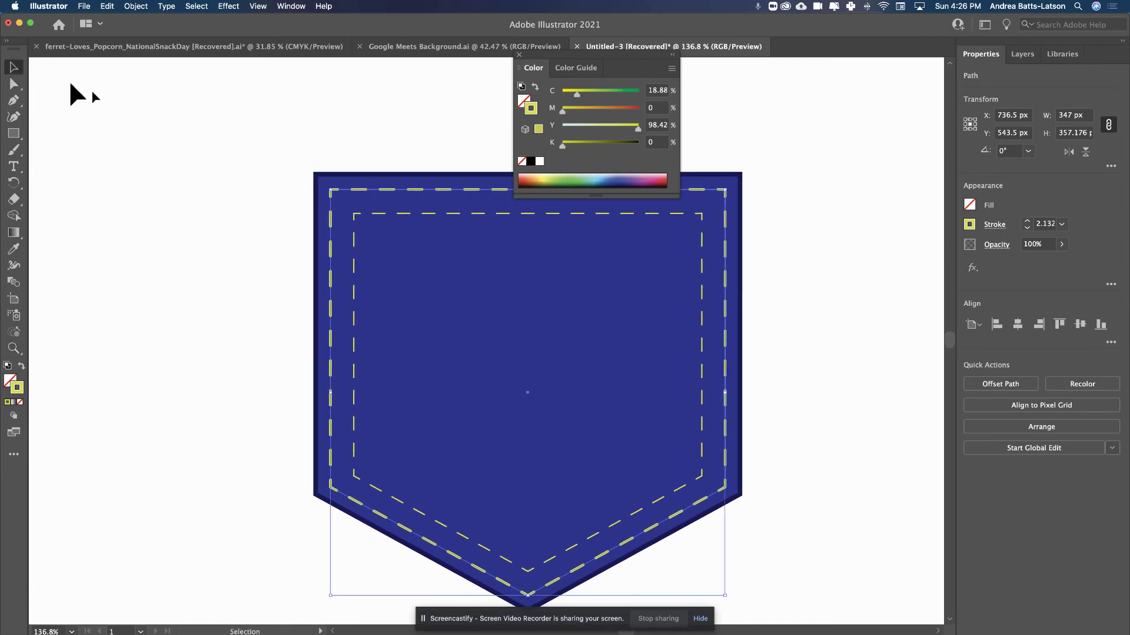
shift+click(354, 330)
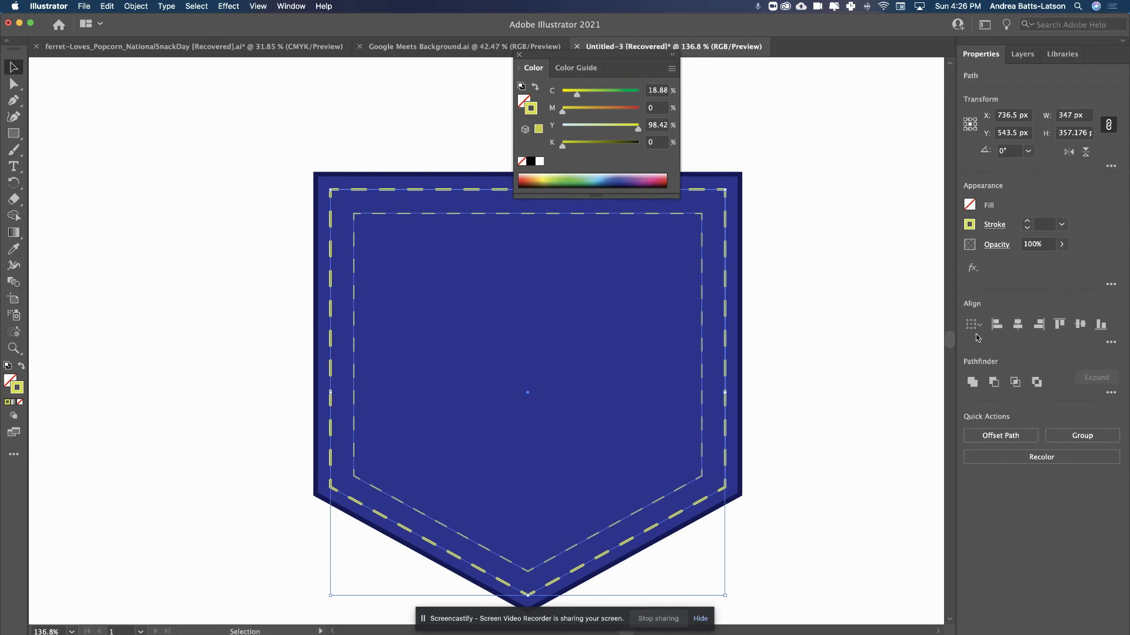
click(995, 224)
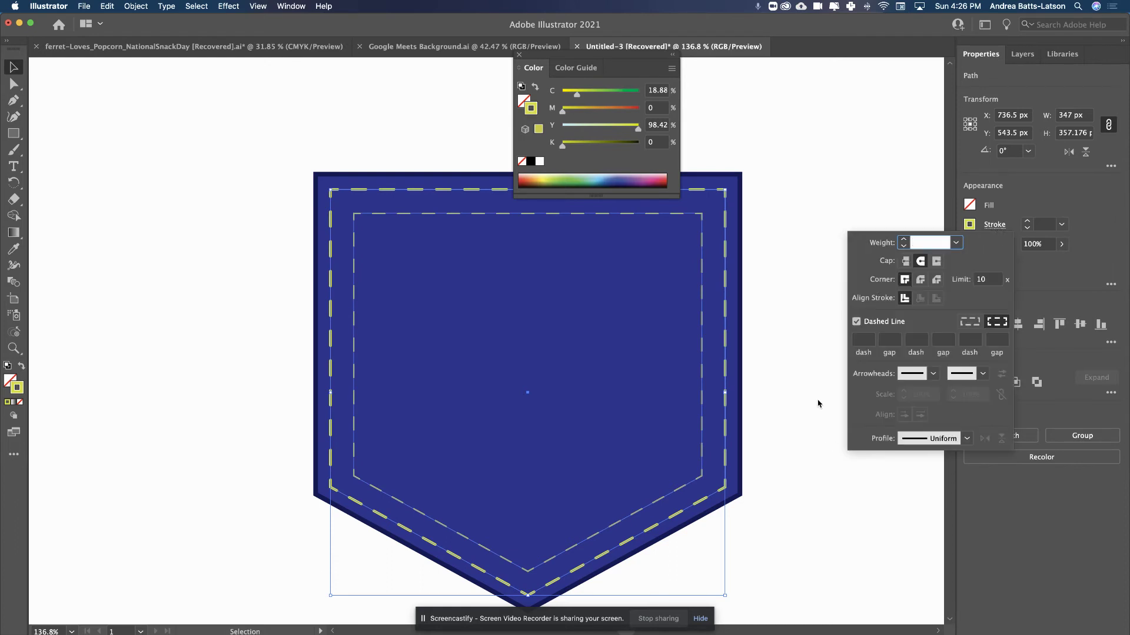
click(978, 323)
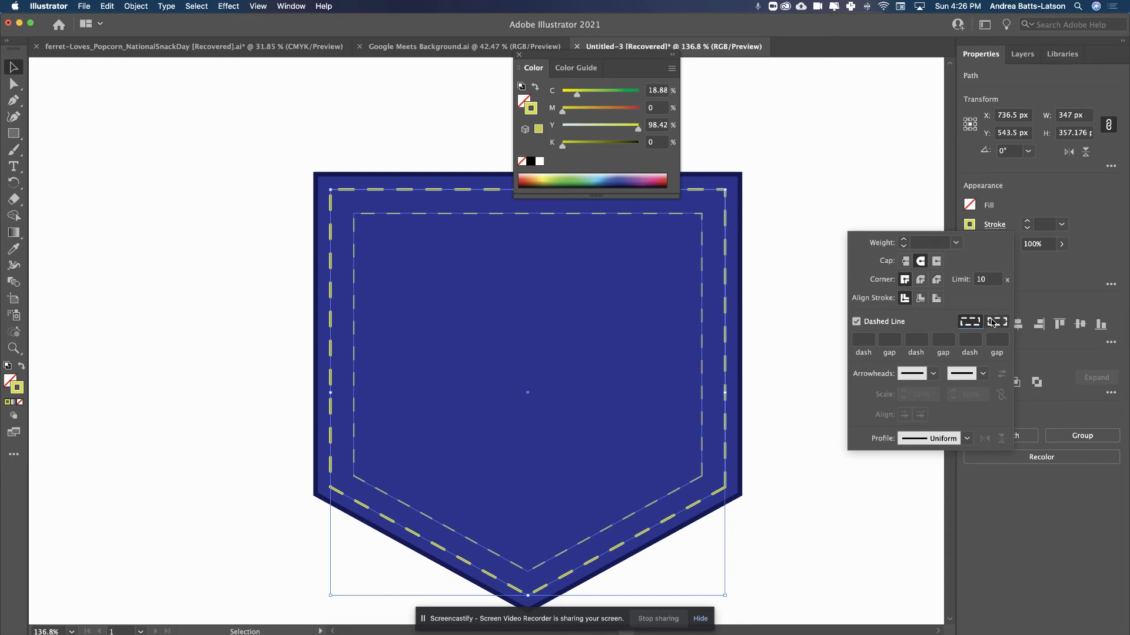
Try the corner-aligned and exact-length dash options on the stitching
click(993, 323)
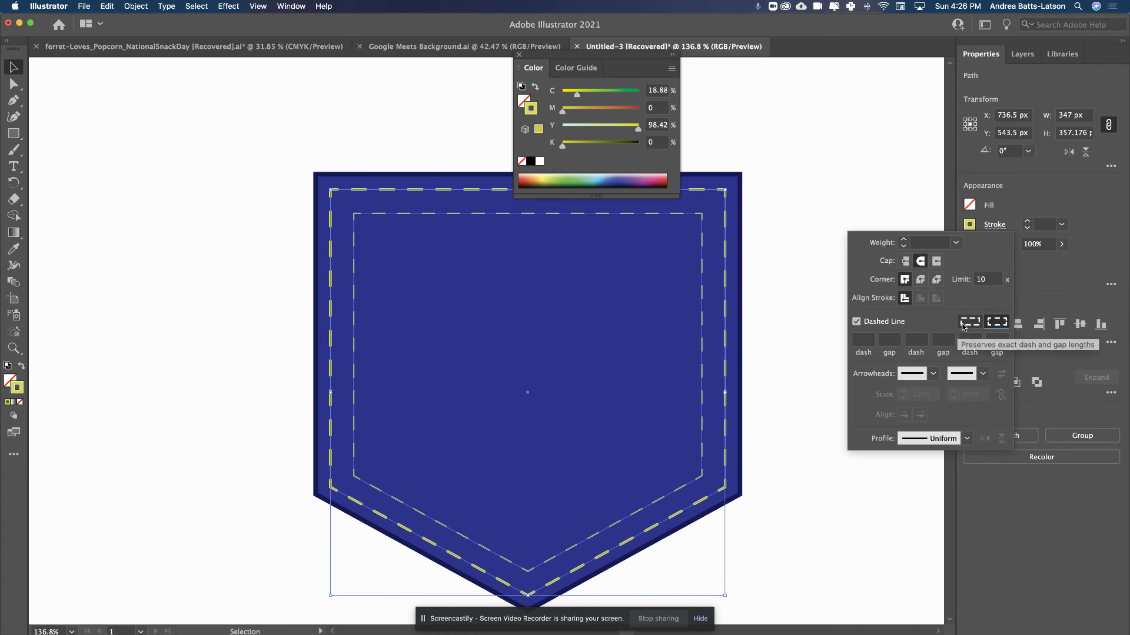
click(962, 325)
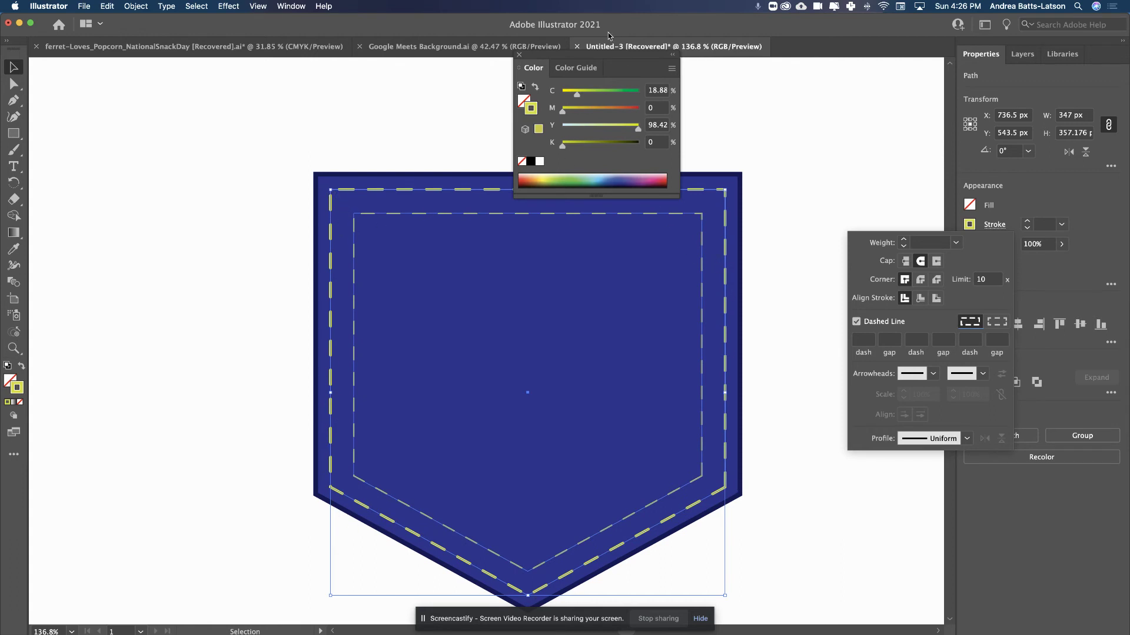
click(564, 59)
Move the Color panel to the left edge and align the stitching dashes to corners
drag(536, 60, 24, 131)
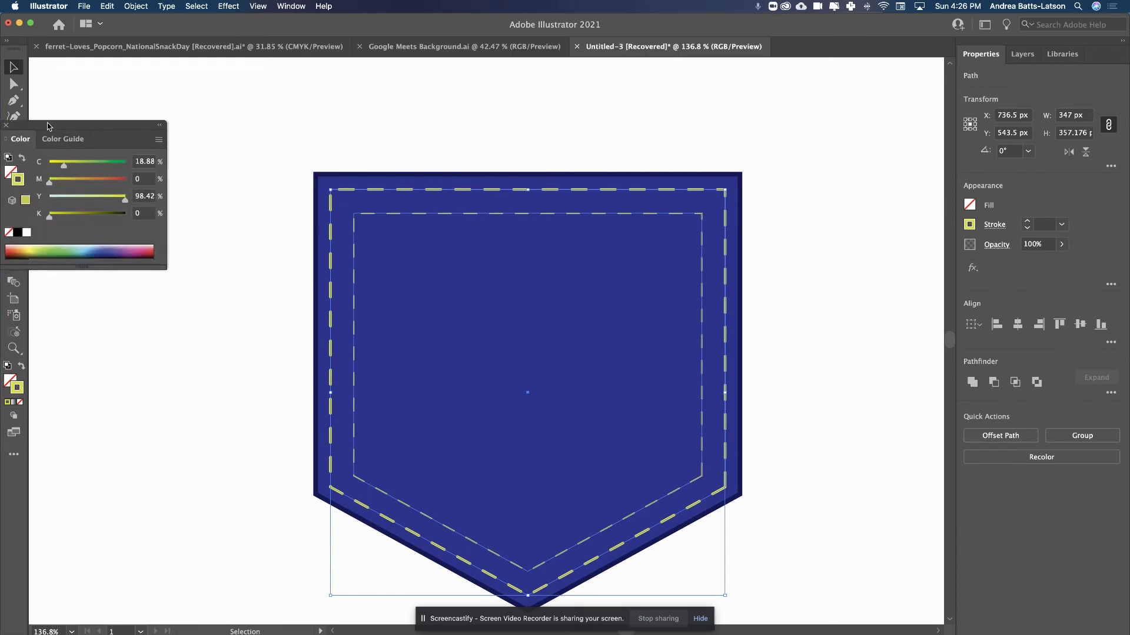
click(993, 226)
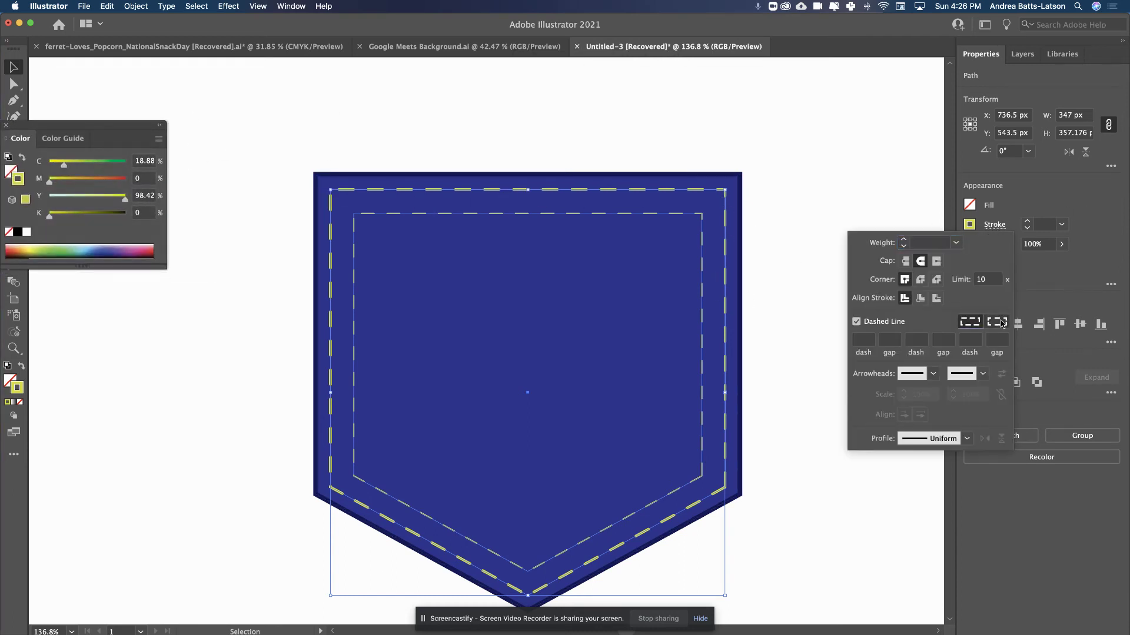
click(1000, 322)
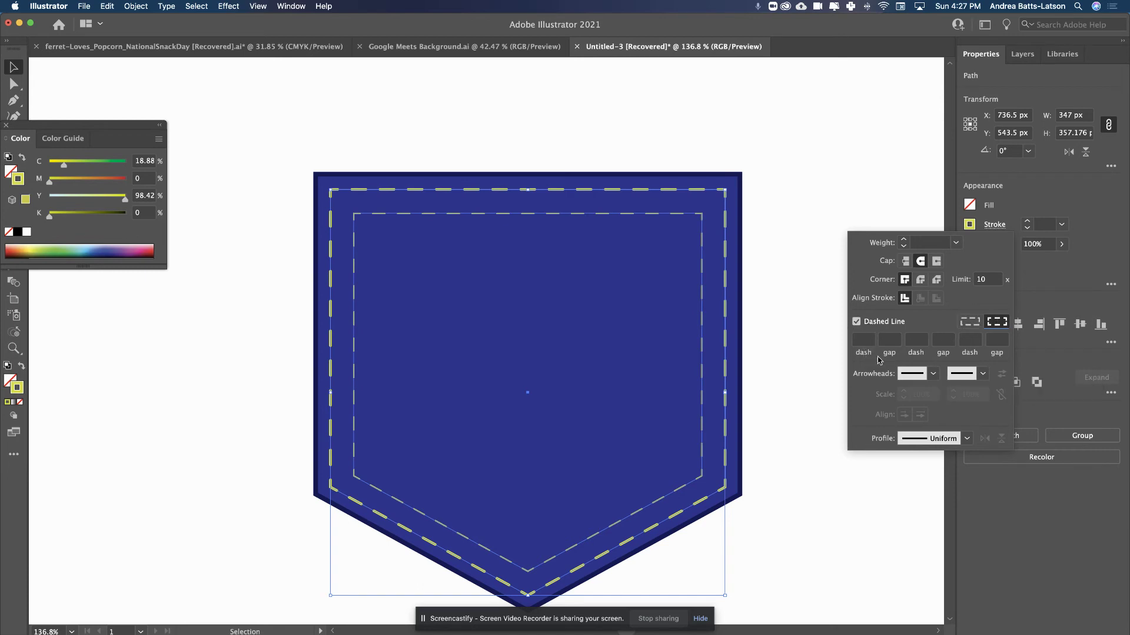
Set the stitching to a 12 pt dash with a 6 pt gap
click(859, 341)
text(12)
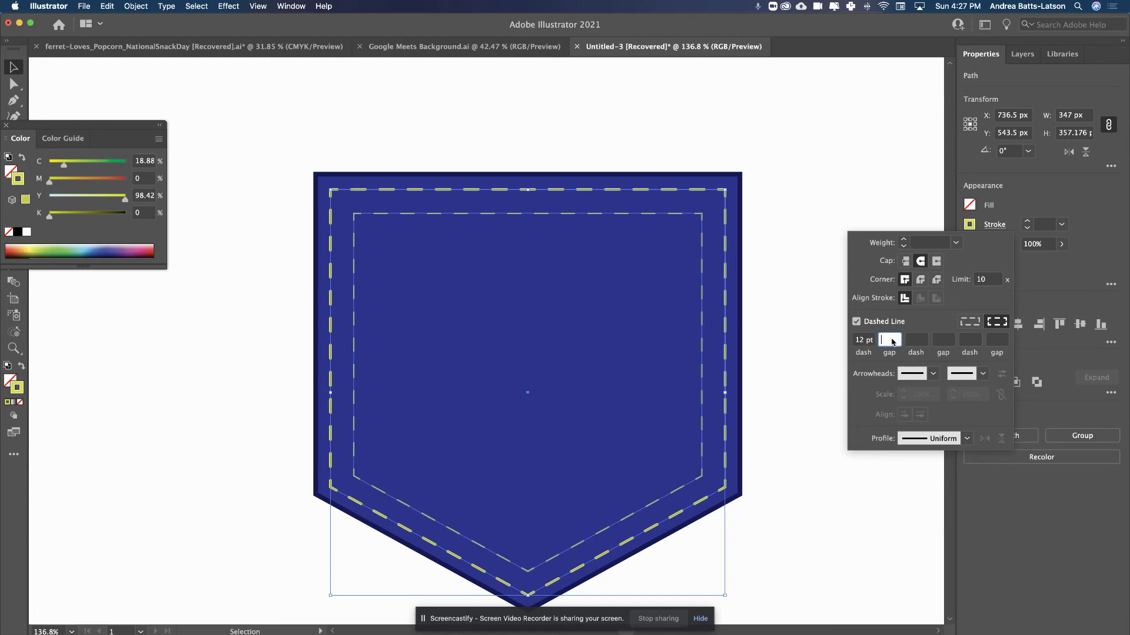
click(891, 339)
text(6)
click(915, 342)
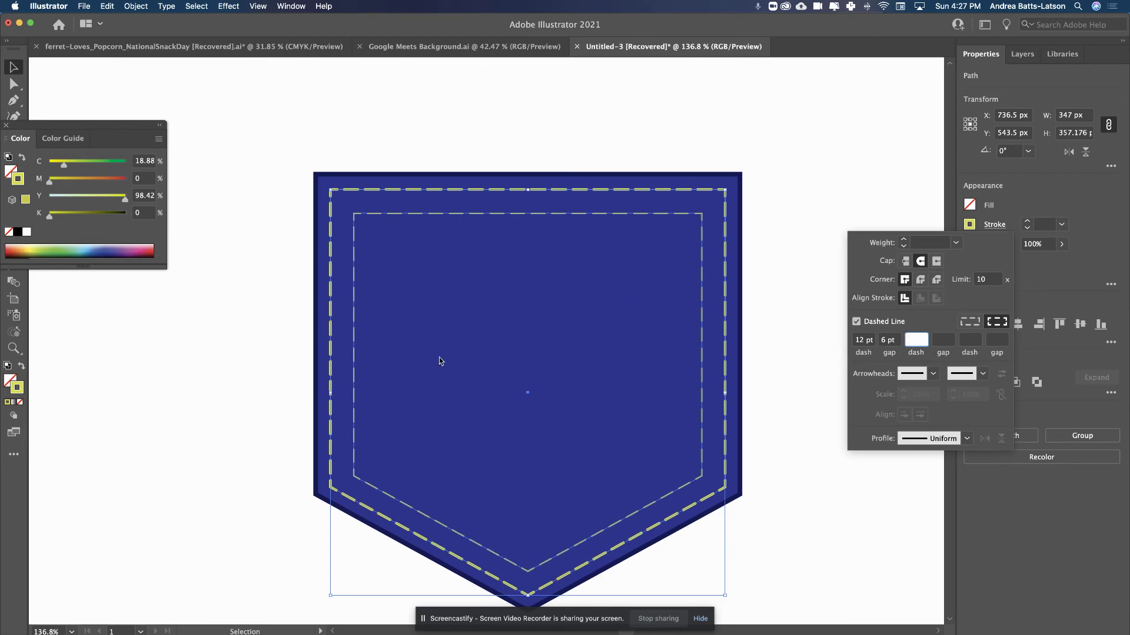
Change the stitching pattern to 5 pt dashes and 5 pt gaps
click(859, 340)
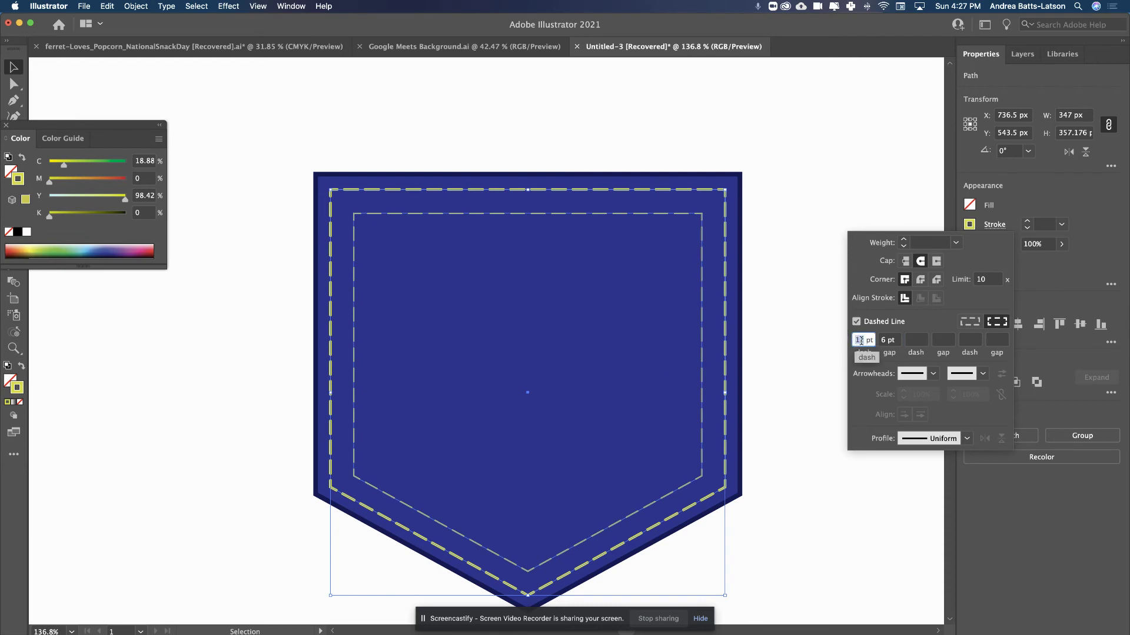
text(5)
key(Return)
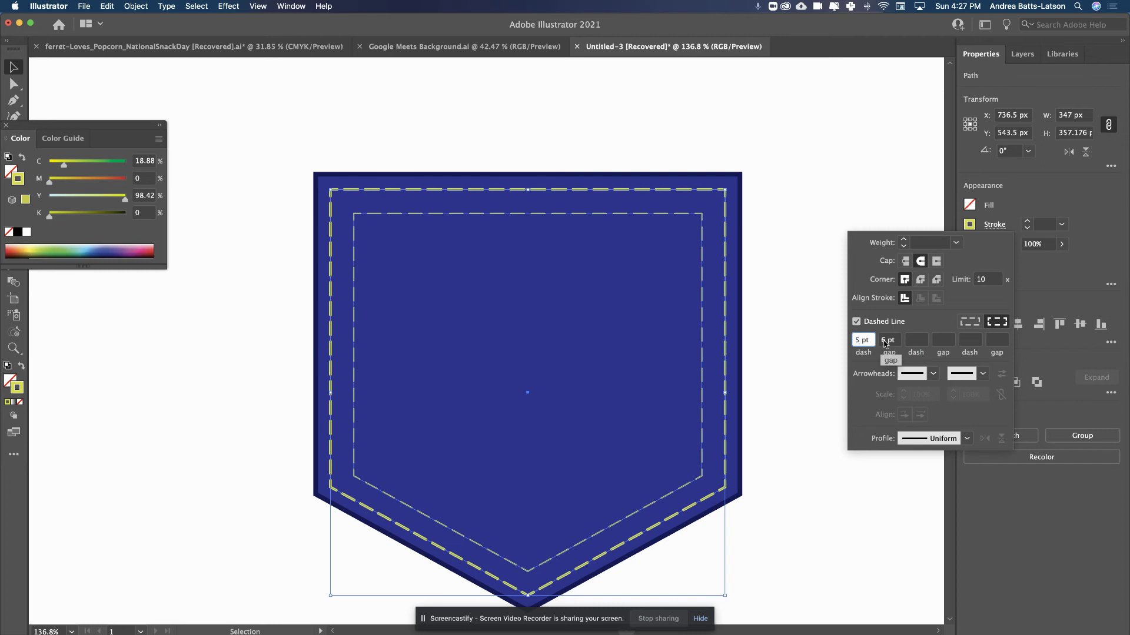
click(885, 341)
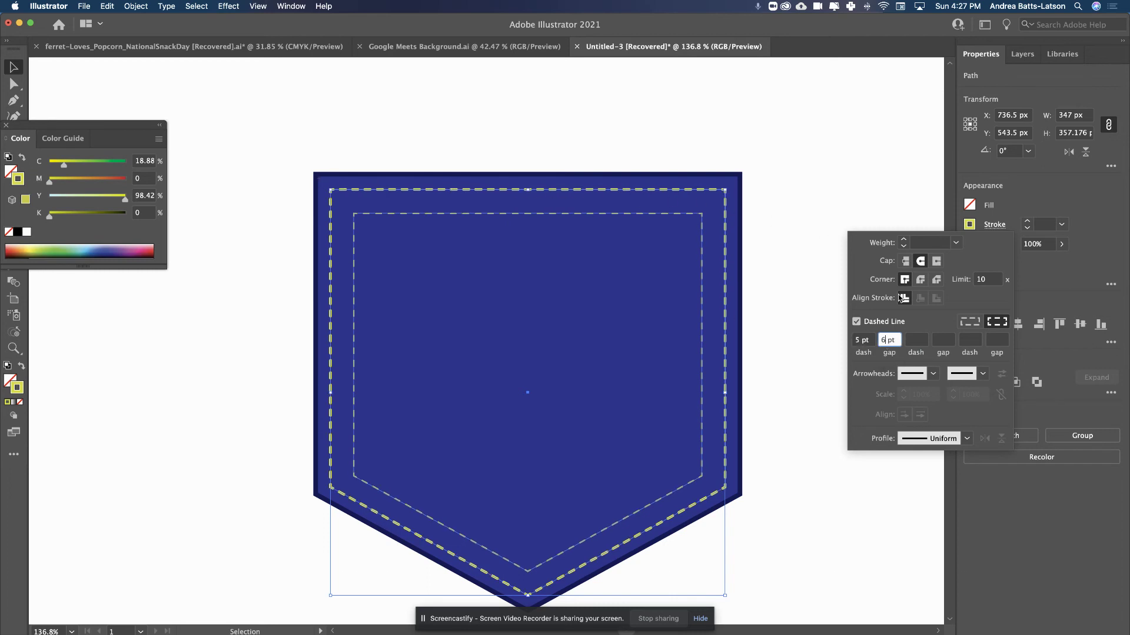
click(918, 340)
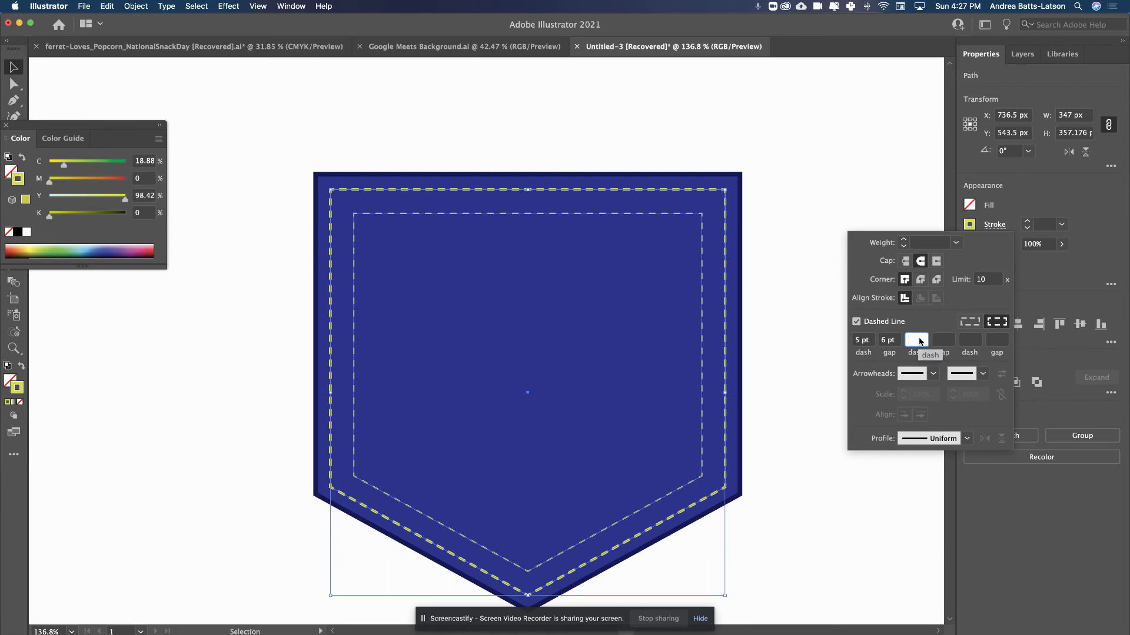
text(6)
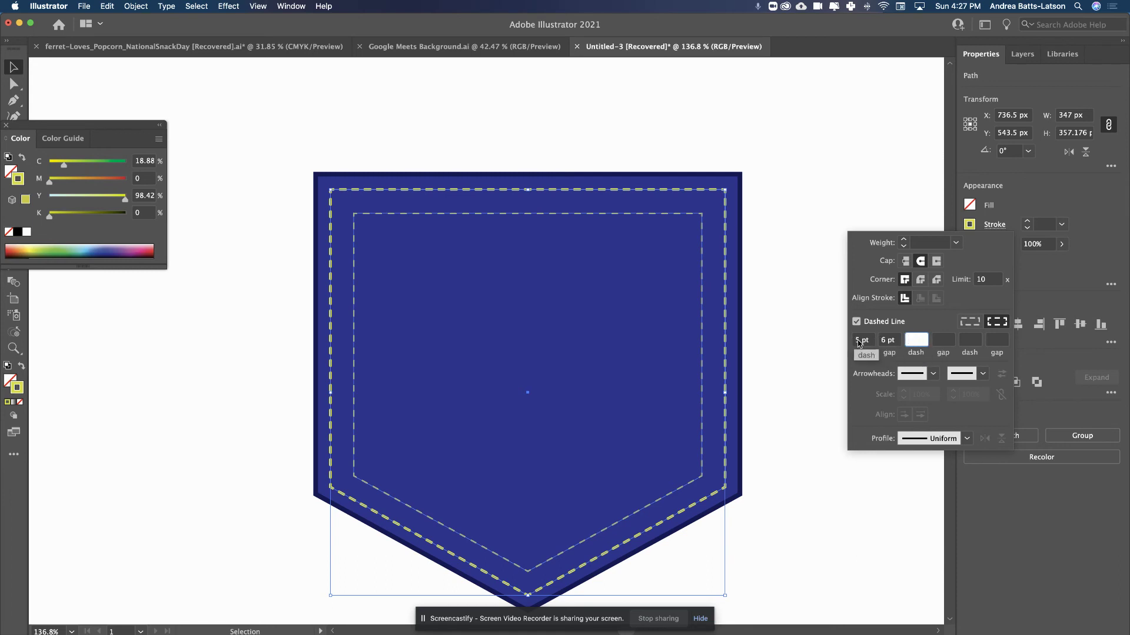
key(shift+Tab)
key(shift+Tab)
double_click(882, 341)
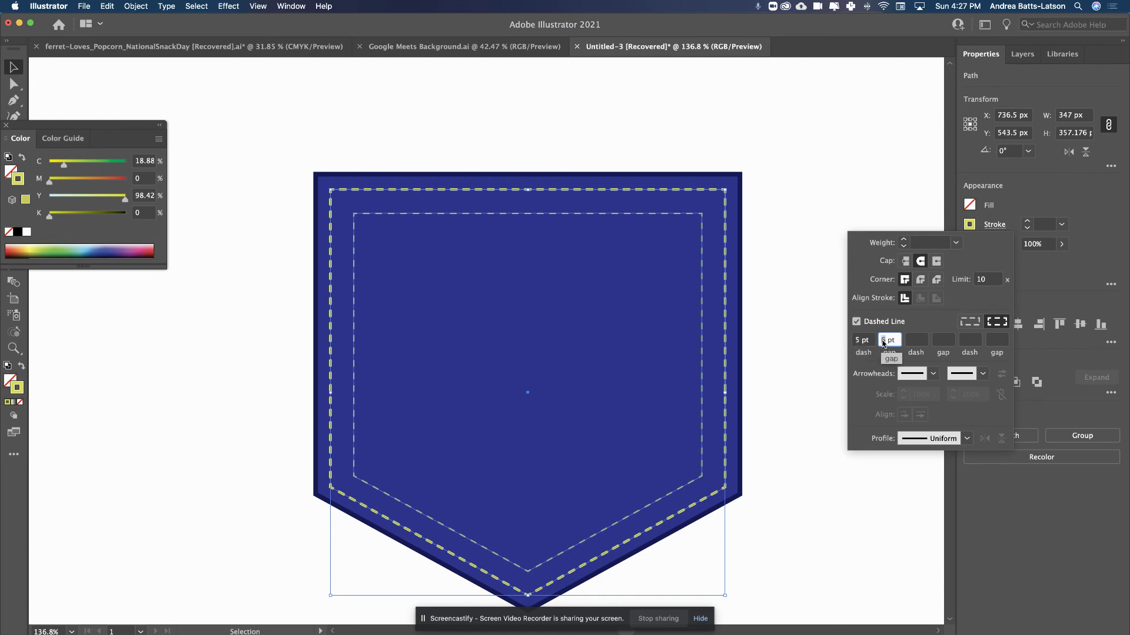
text(5)
click(860, 340)
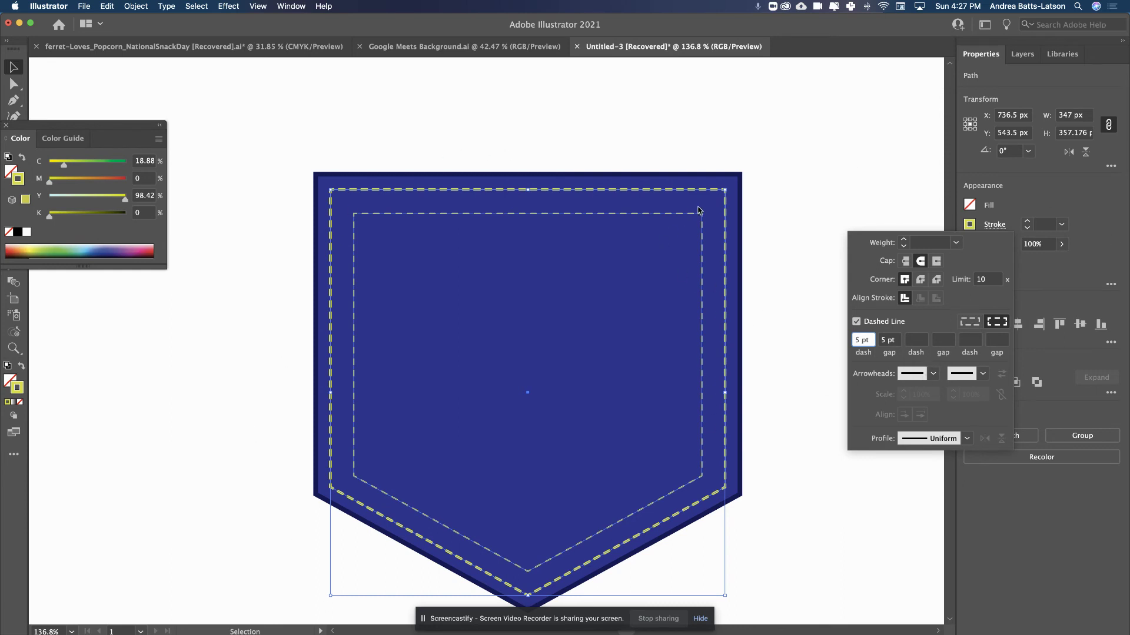
click(917, 340)
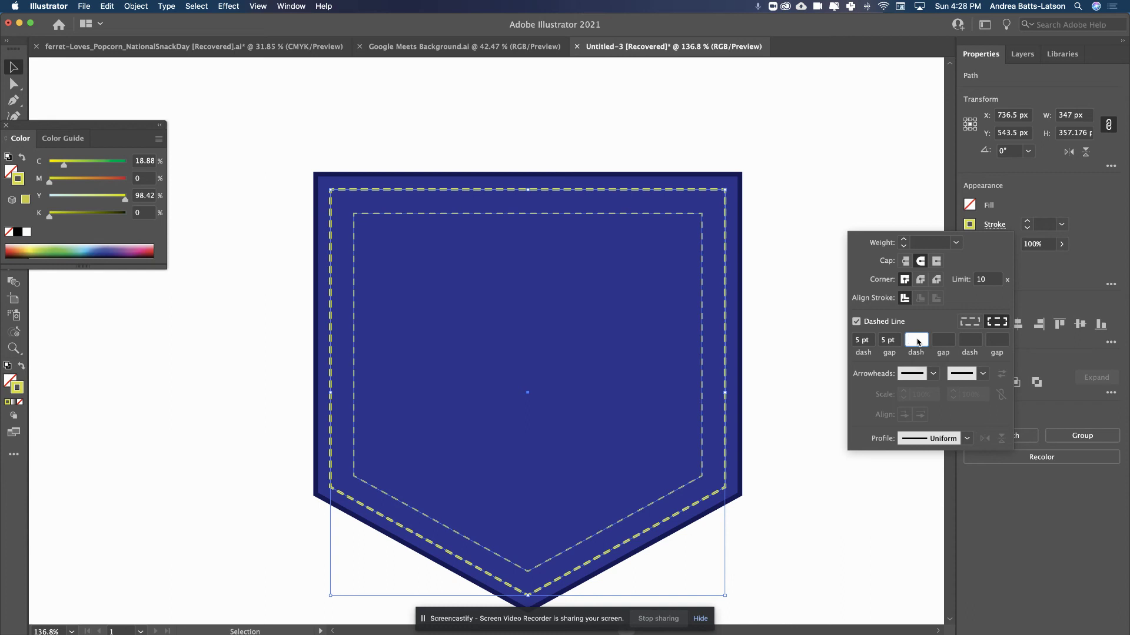
Add a second dash of 16 pt and a second gap of 9 pt
text(16)
key(Tab)
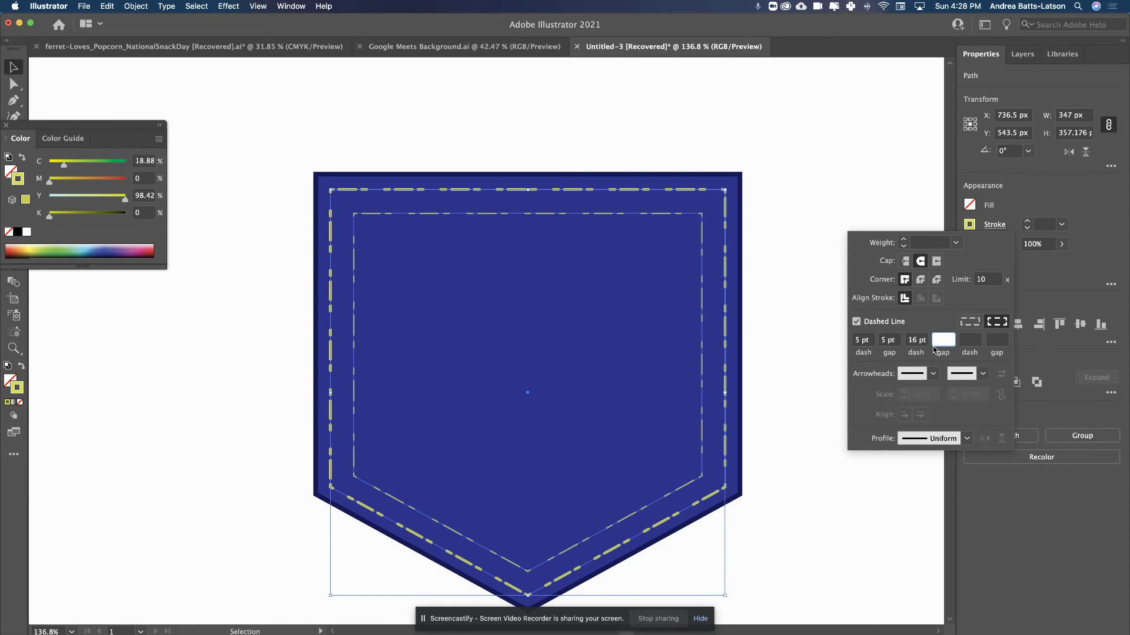
text(9)
click(888, 342)
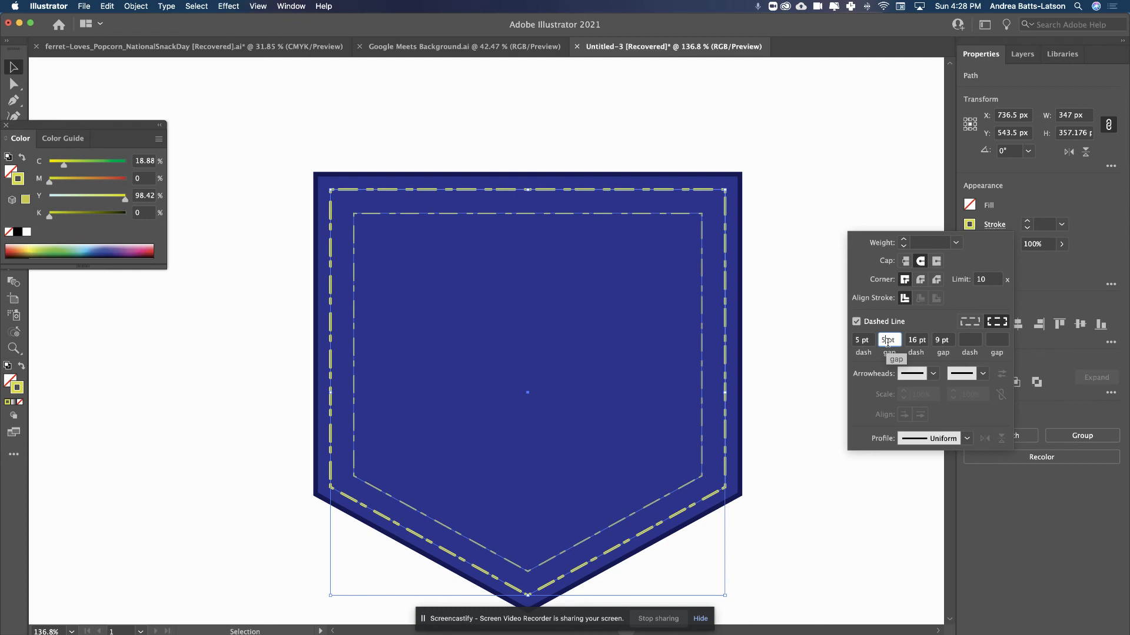
Deselect to preview the long-short stitching, then reselect the stitch paths
click(202, 330)
click(203, 330)
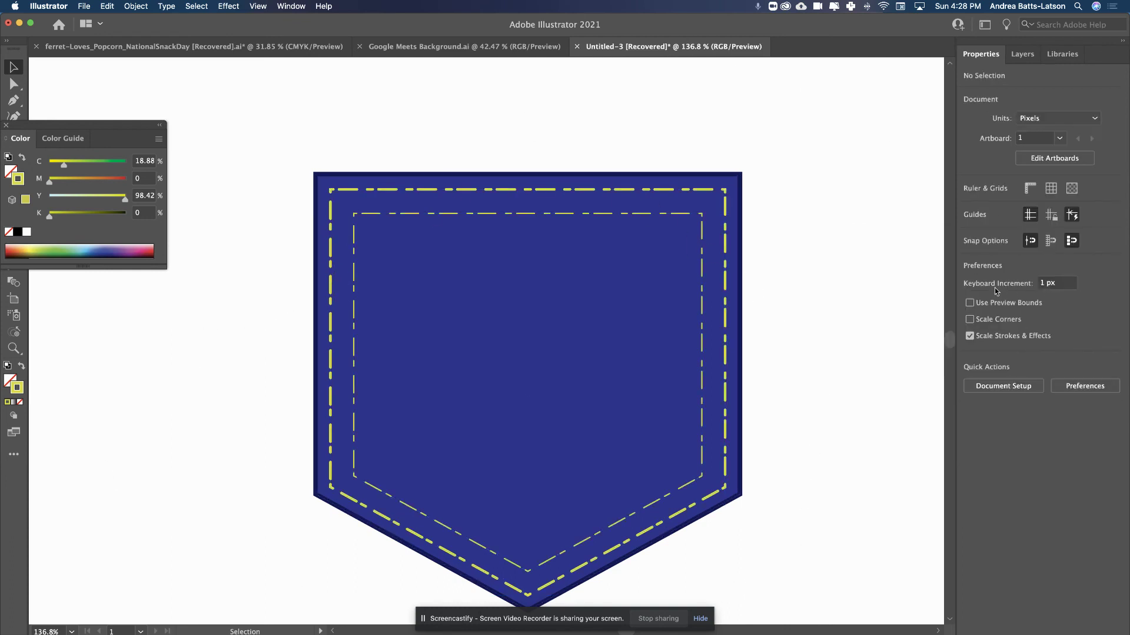
click(601, 188)
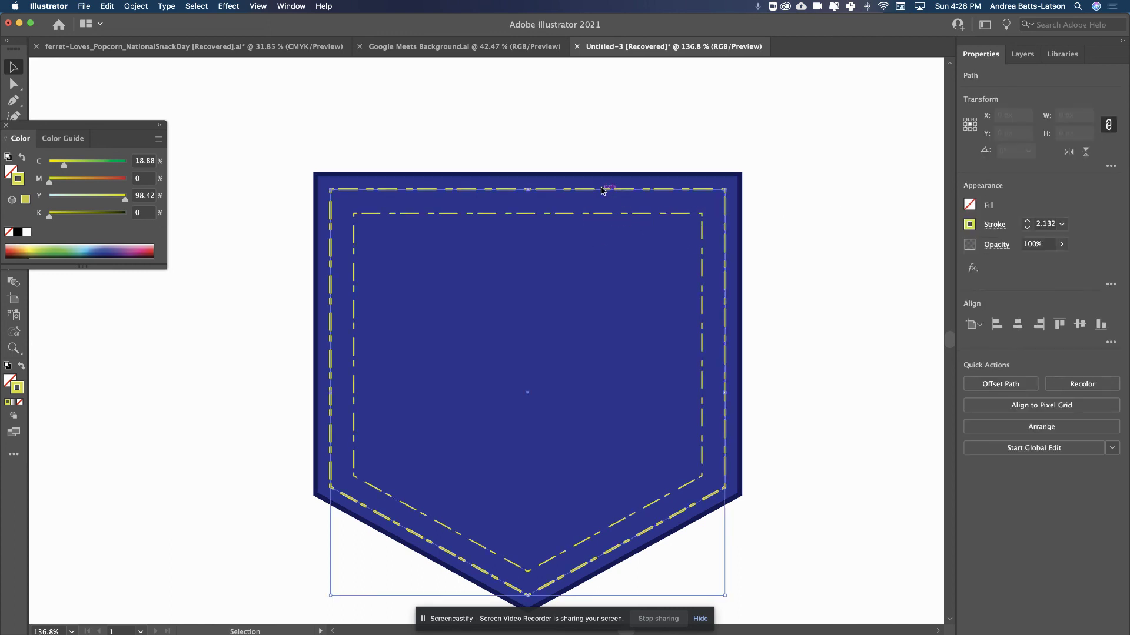
Set the stitching to 6 pt dash and 6 pt gap, clearing the second dash and gap
click(993, 226)
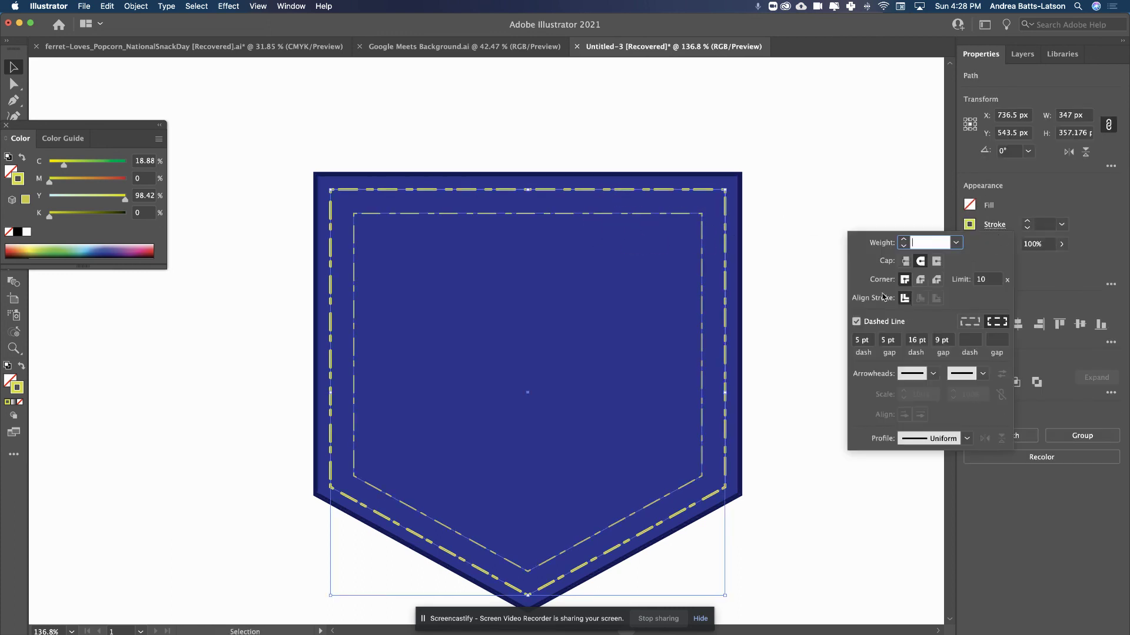
click(862, 340)
text(6)
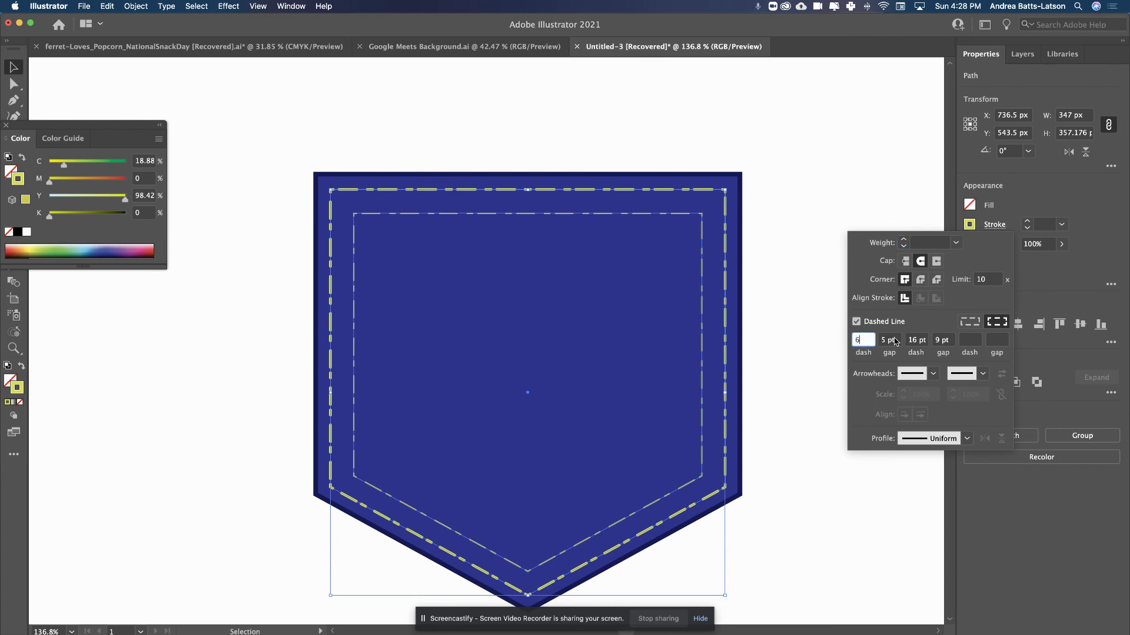
key(Tab)
text(6)
key(Tab)
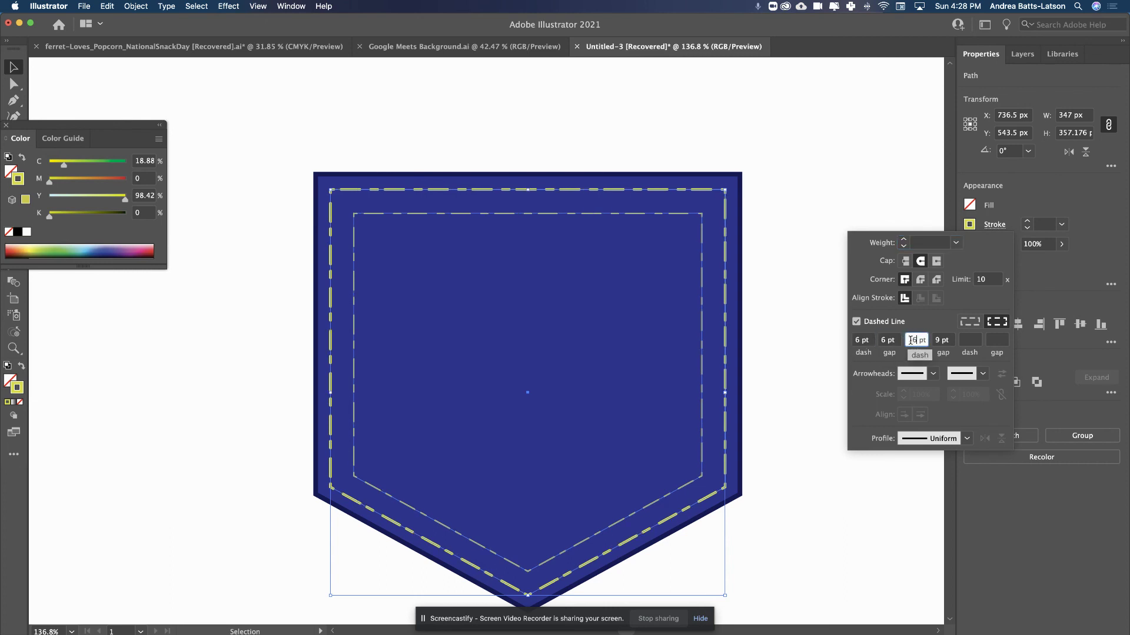
text(1)
key(BackSpace)
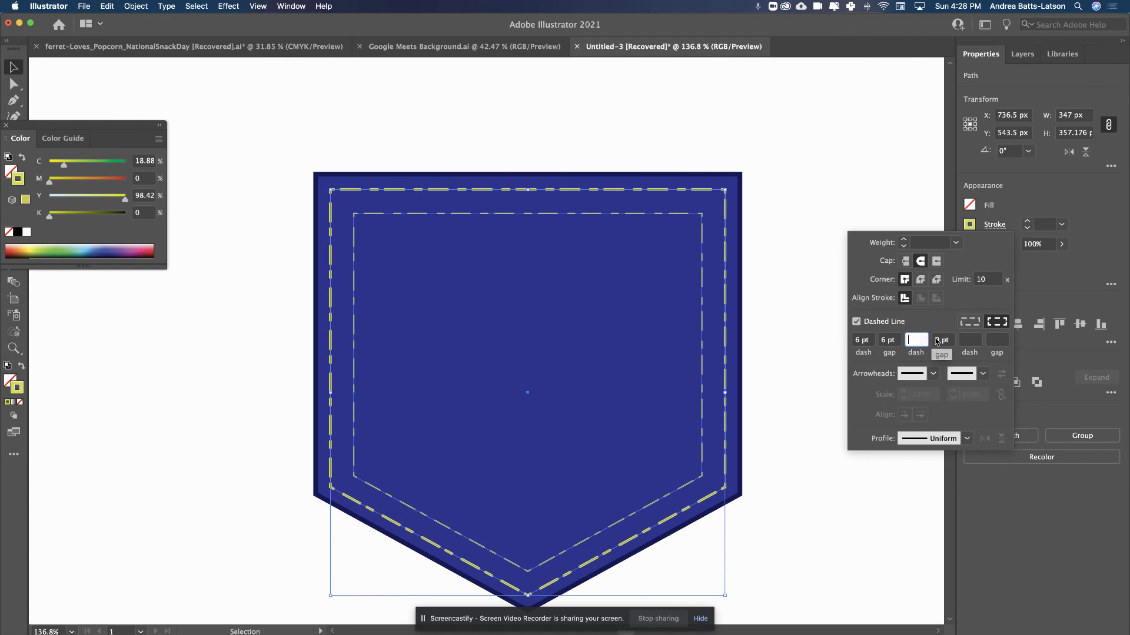
key(Tab)
key(BackSpace)
click(861, 344)
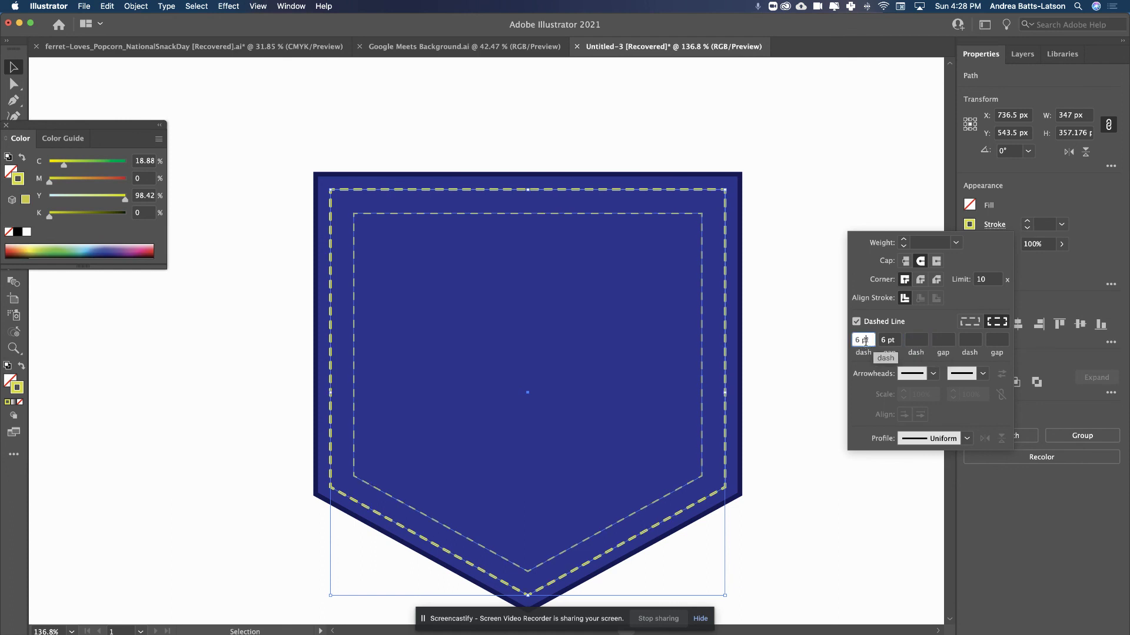
Give the stitching Round Join corners and Round Cap ends
click(920, 280)
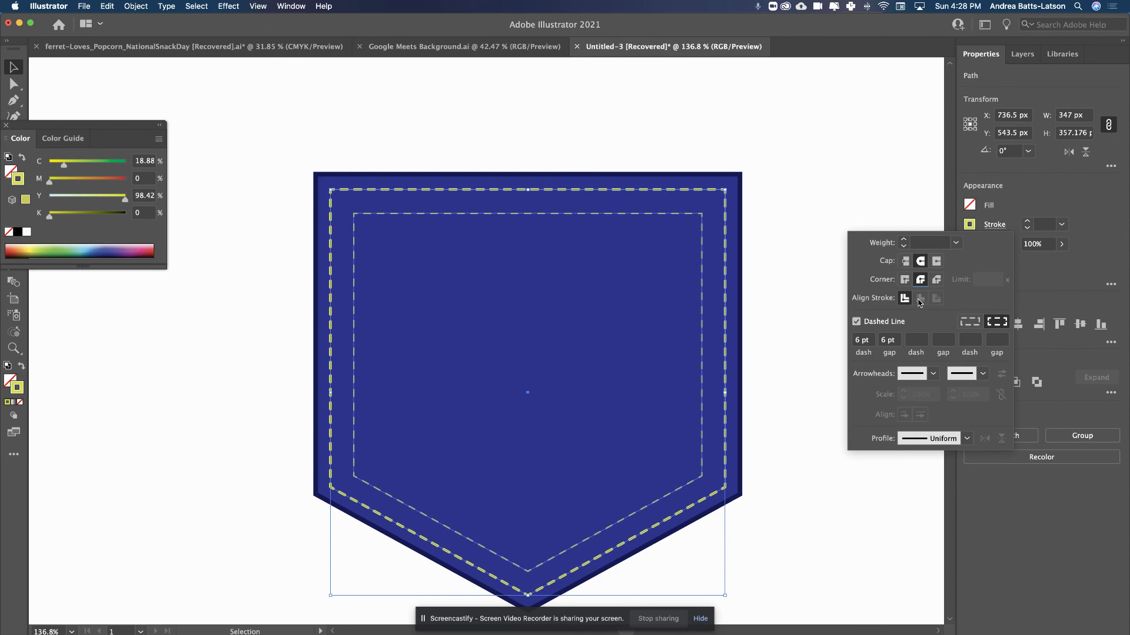
click(918, 263)
click(211, 408)
Deselect everything to view the final 6 pt yellow stitching on the navy pocket
click(210, 406)
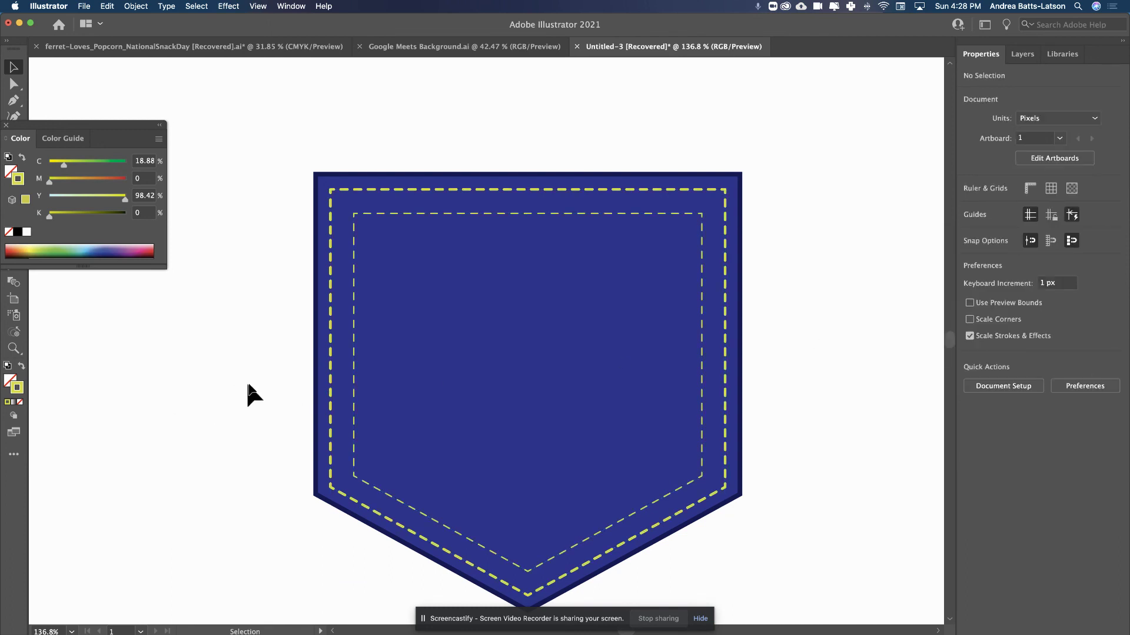